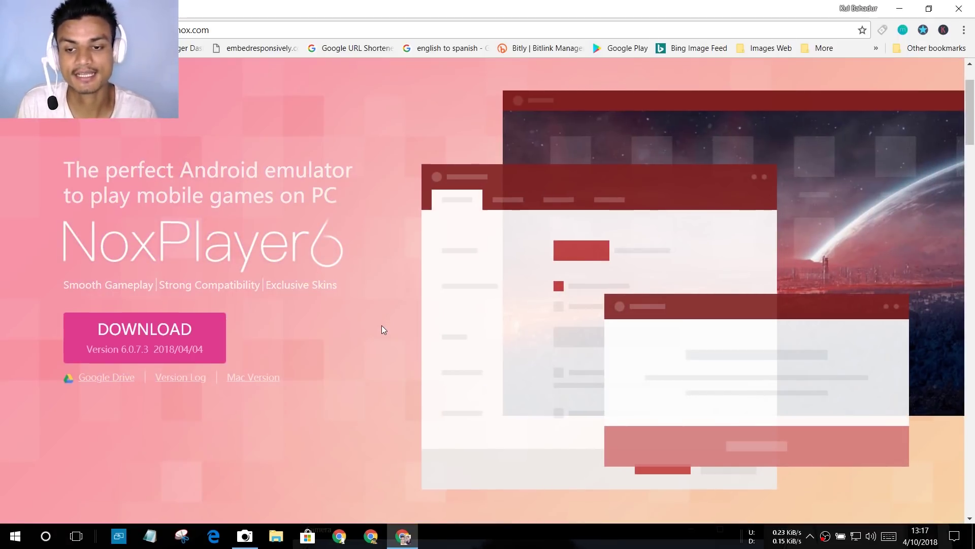
- Start downloading the NoxPlayer 6.0.7.3 installer from the website and cancel the download
scroll(383, 325, "up", 2)
scroll(363, 273, "down", 2)
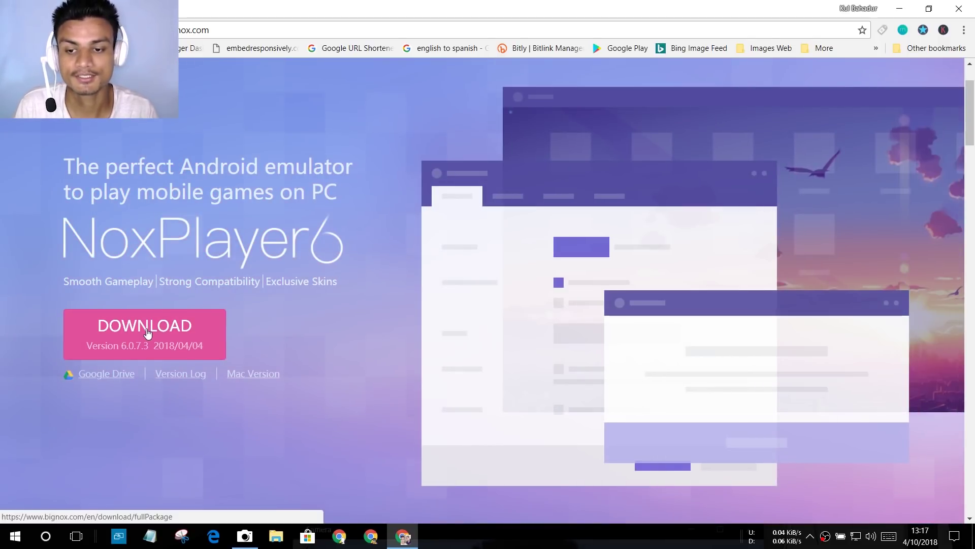
left_click(147, 333)
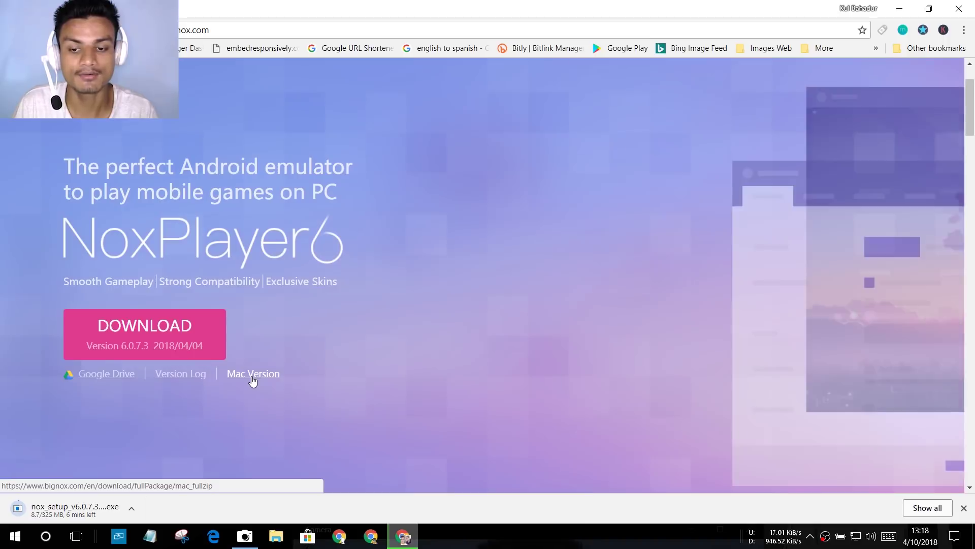
left_click(257, 377)
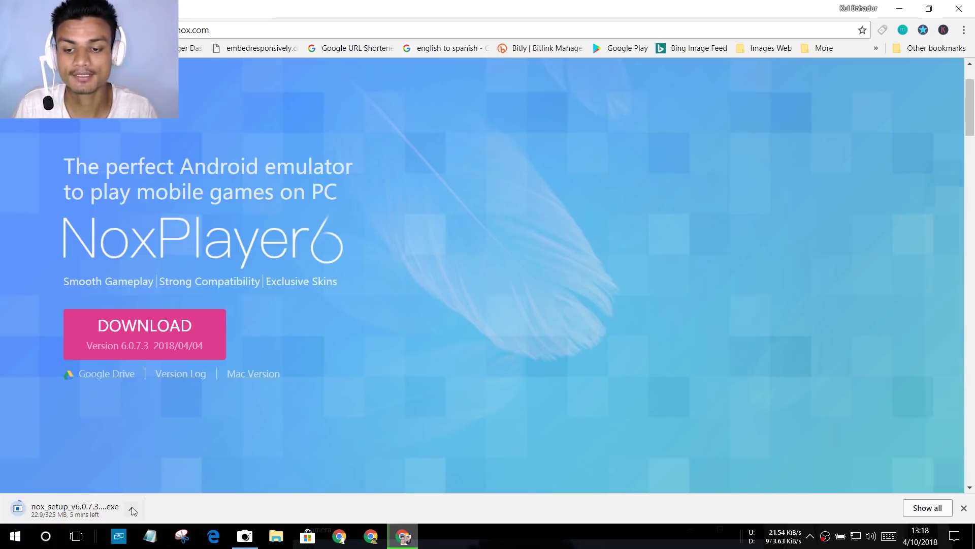
left_click(131, 508)
left_click(147, 487)
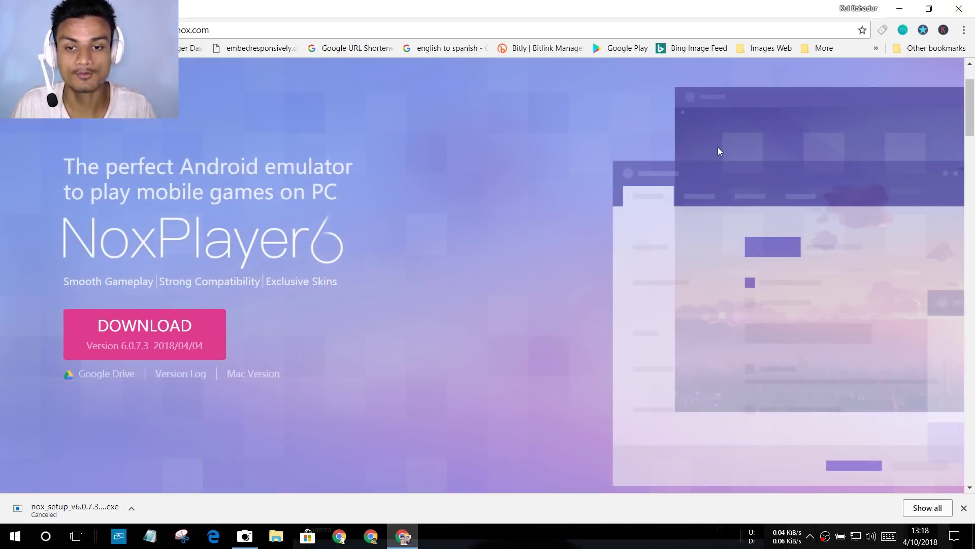
- Show the desktop and open the Nox multi-instance manager with the Multi-Drive shortcut
key("super+d")
left_click_drag(402, 185, 563, 307)
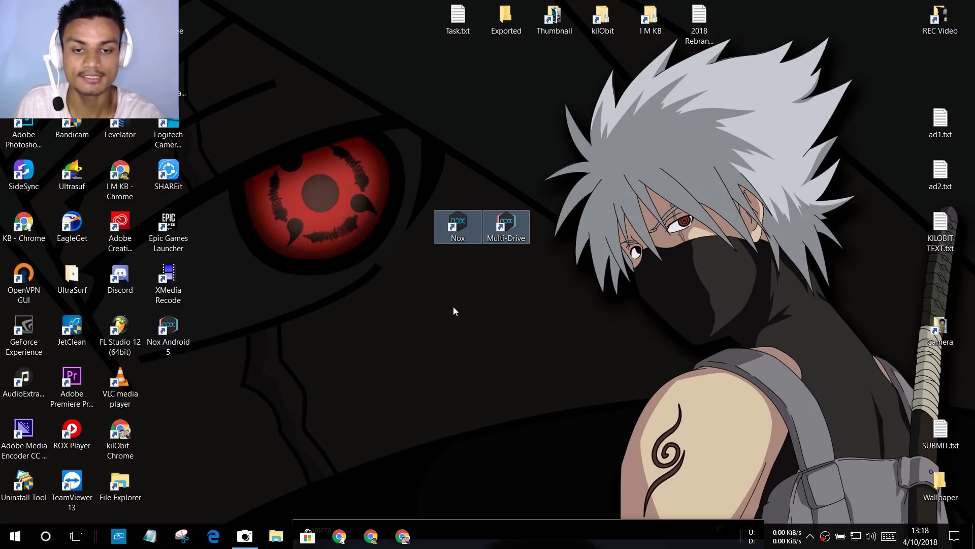
left_click(520, 290)
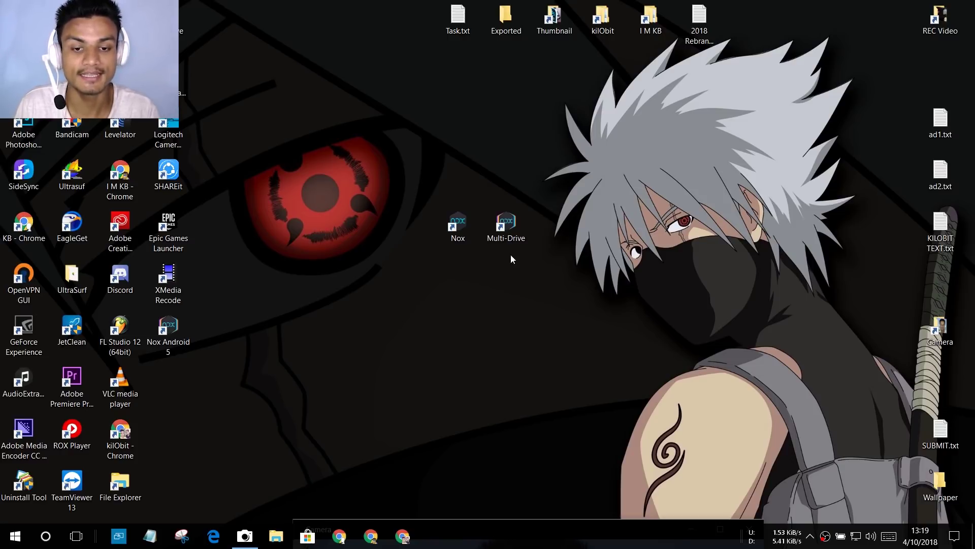
double_click(505, 224)
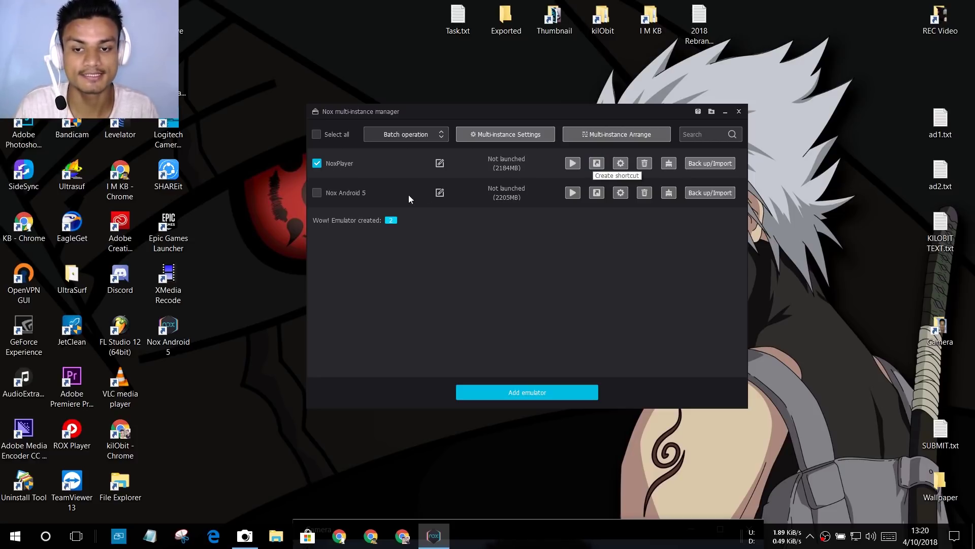
- Clear the emulator selection, add a new Android 5.1.1 emulator and delete that new instance again
left_click(340, 199)
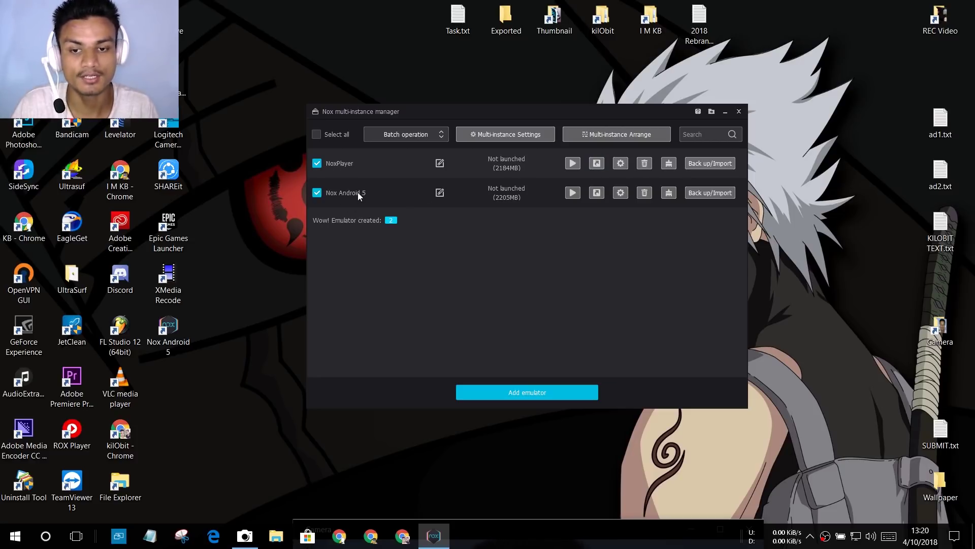
left_click(319, 195)
left_click(318, 163)
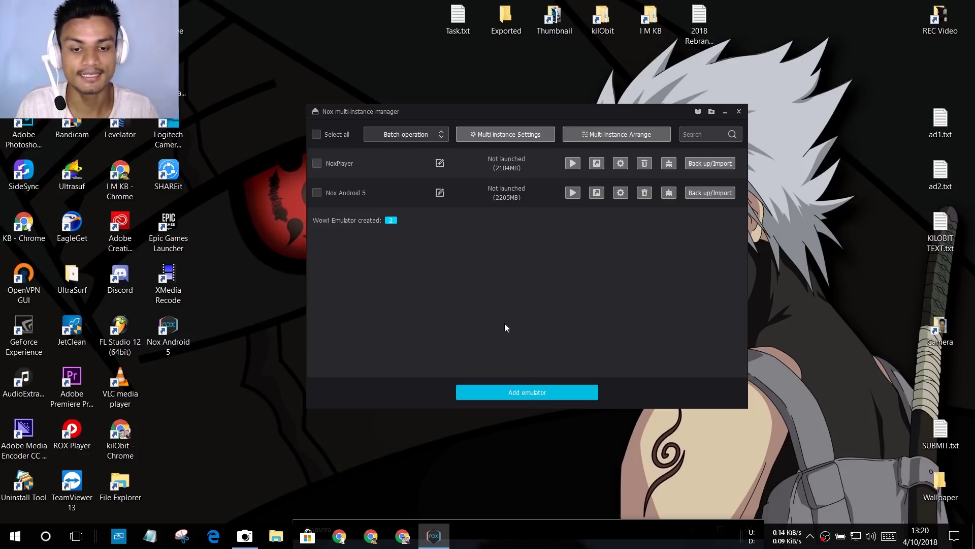
left_click(526, 395)
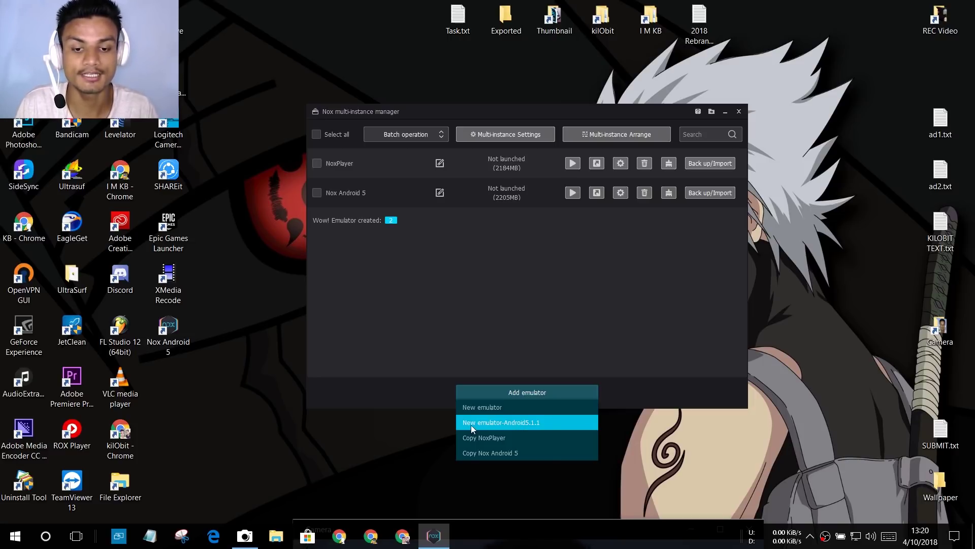
left_click(544, 423)
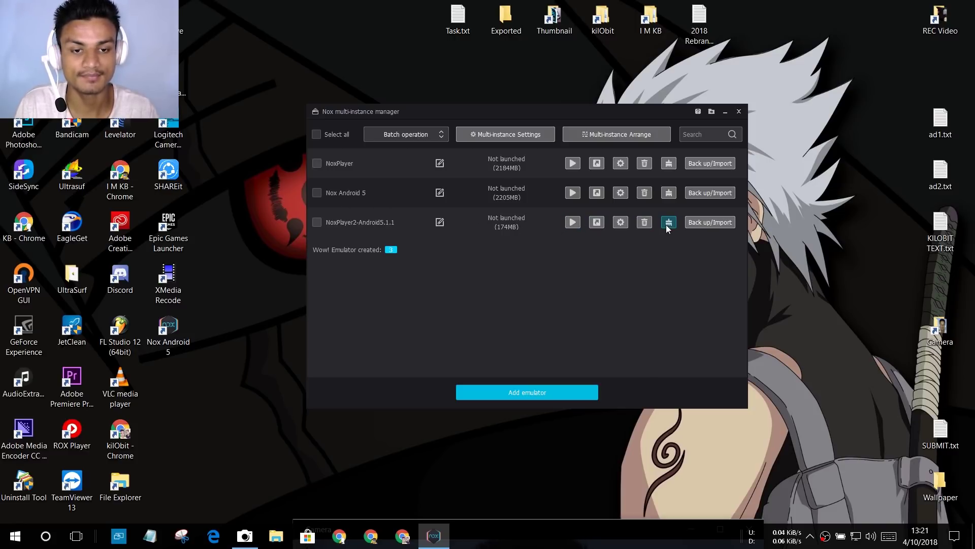
left_click(644, 222)
left_click(508, 281)
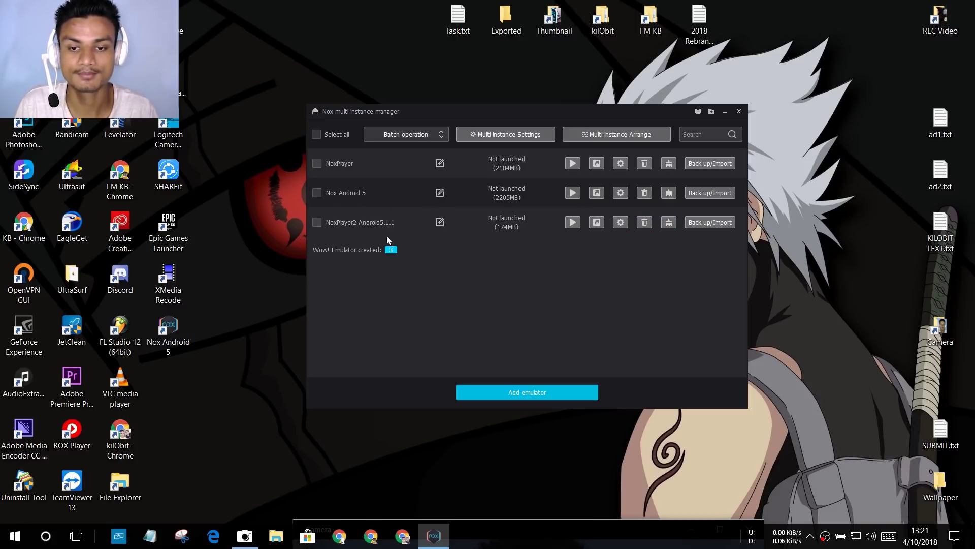
- Select and start only the Nox Android 5 emulator, and close the multi-instance manager
left_click(317, 164)
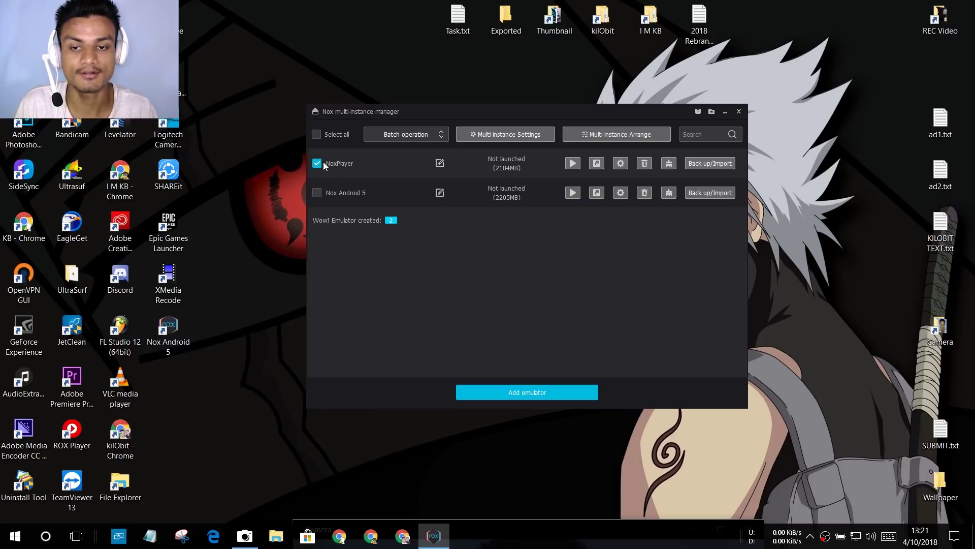
left_click(317, 163)
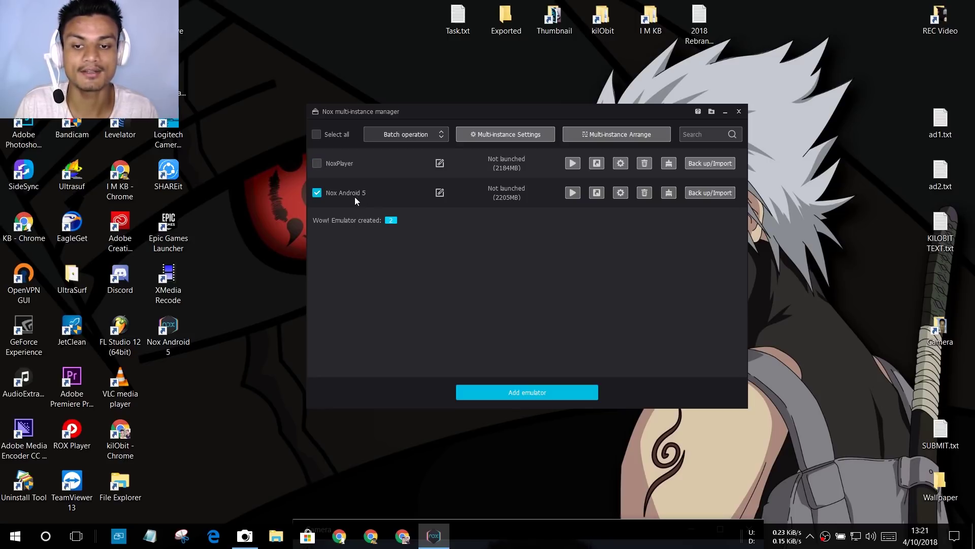
left_click(440, 193)
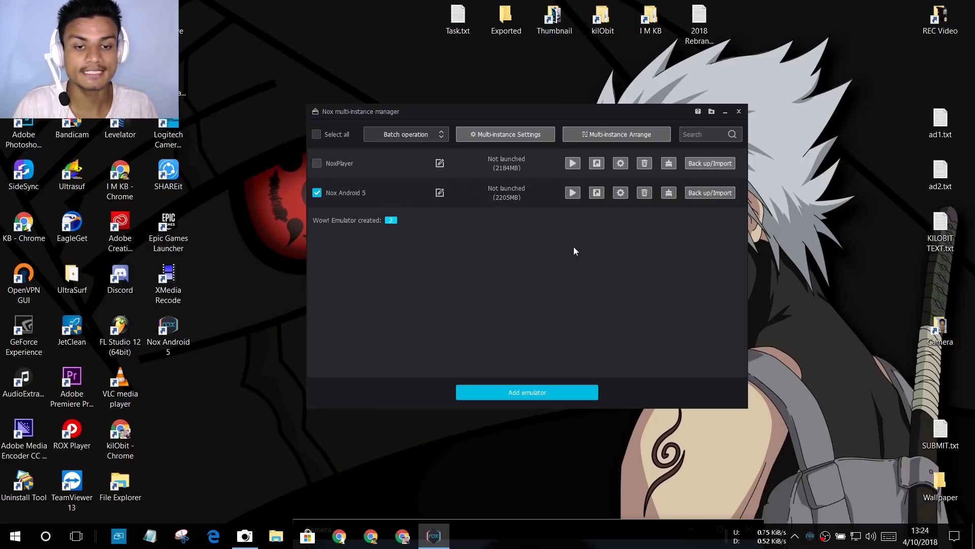
left_click(574, 193)
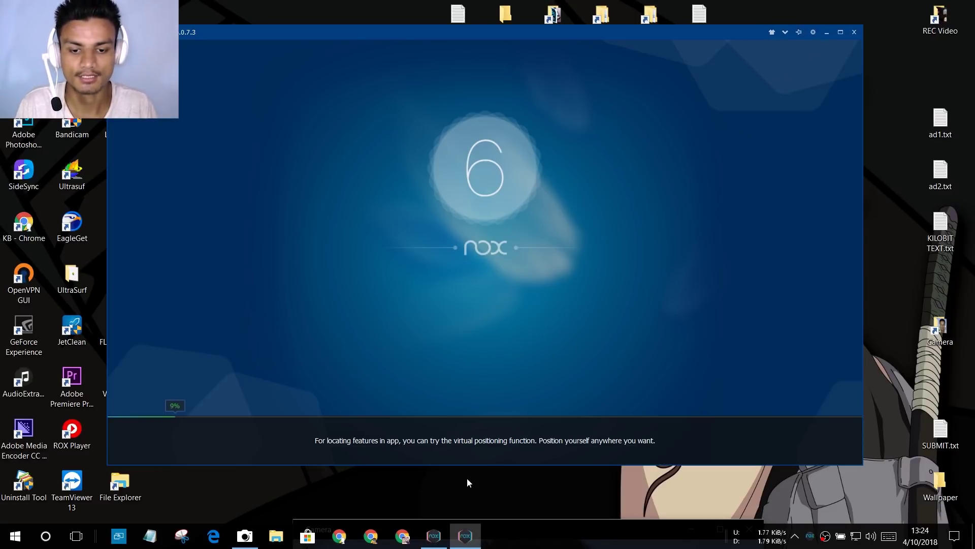
left_click(435, 546)
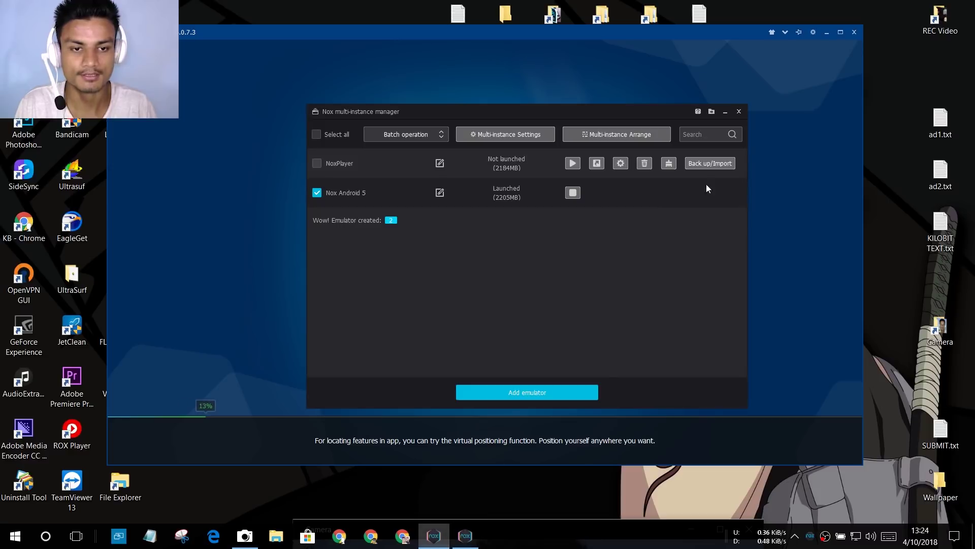
left_click(739, 112)
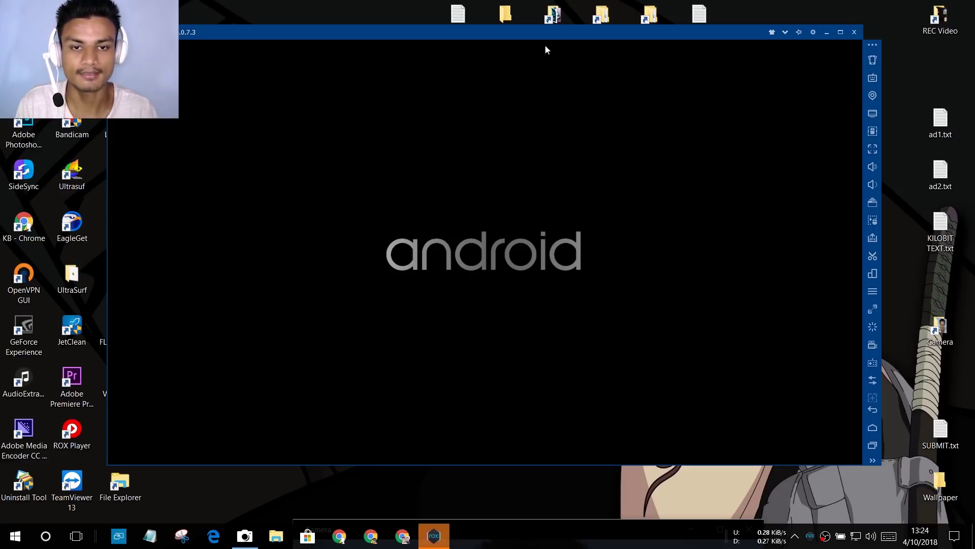
- Clear all Facebook Lite notifications from the emulator's notification shade
left_click_drag(547, 32, 663, 204)
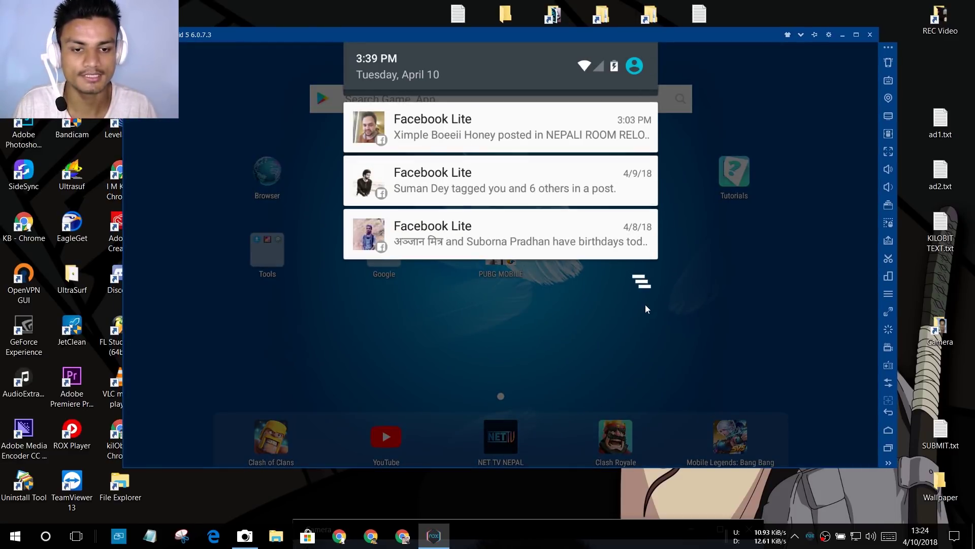
left_click(647, 286)
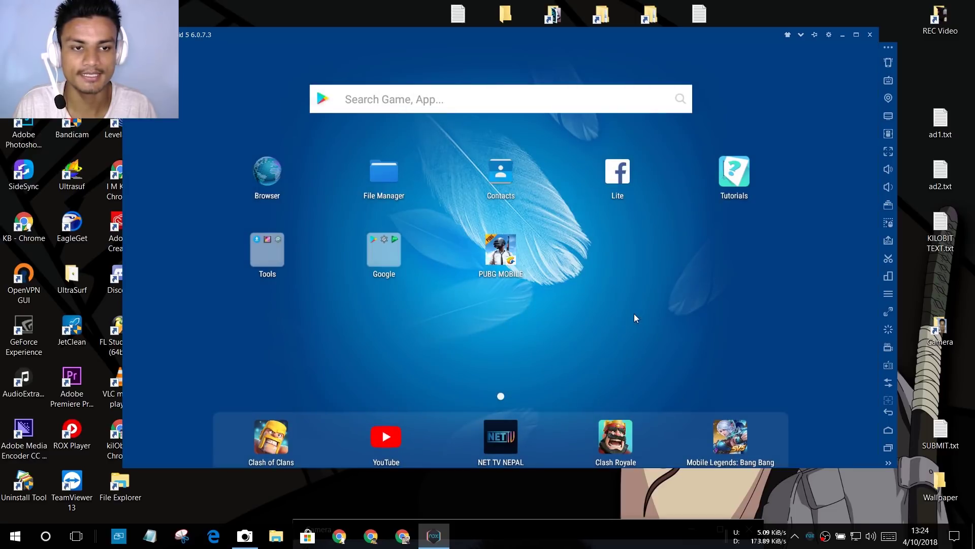
- Review the emulator's system information, including CPU, memory and graphics details, and close it
left_click(801, 35)
left_click(821, 61)
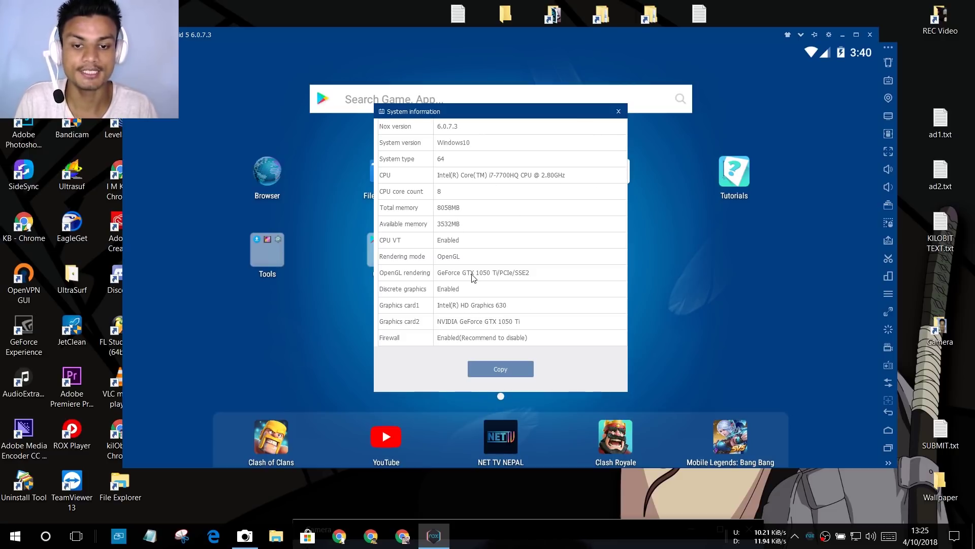
left_click(618, 111)
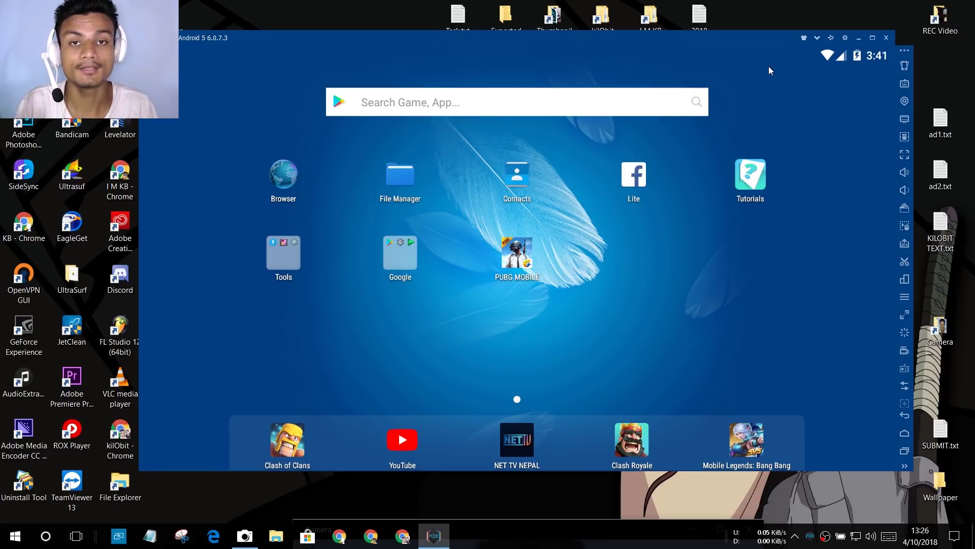
- Look over the available themes in the Theme Center, close it and shift the emulator window slightly
left_click(804, 38)
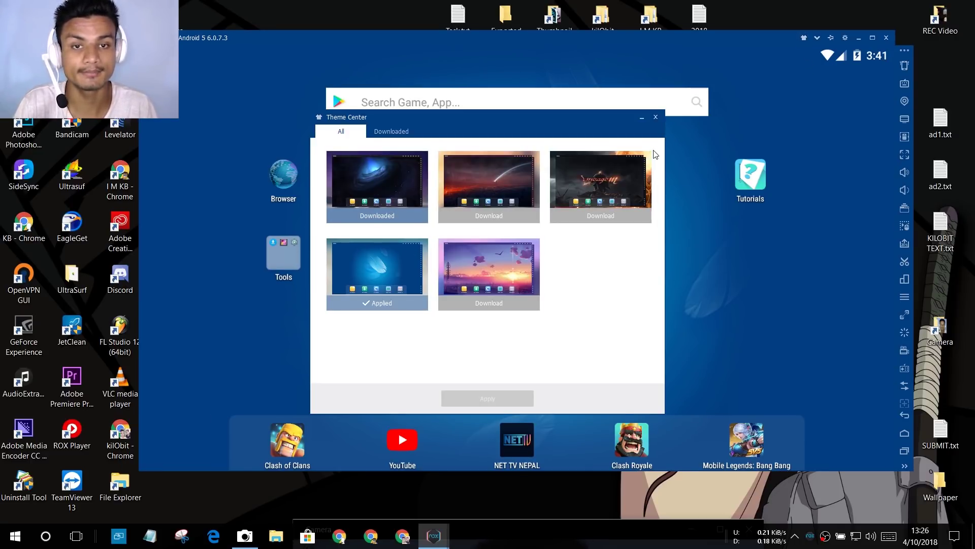
left_click(656, 118)
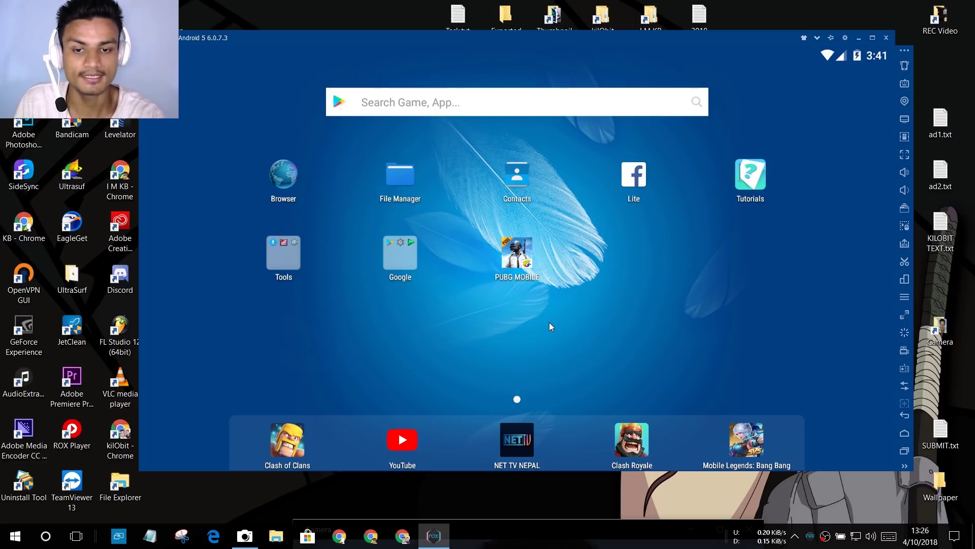
left_click_drag(546, 42, 554, 42)
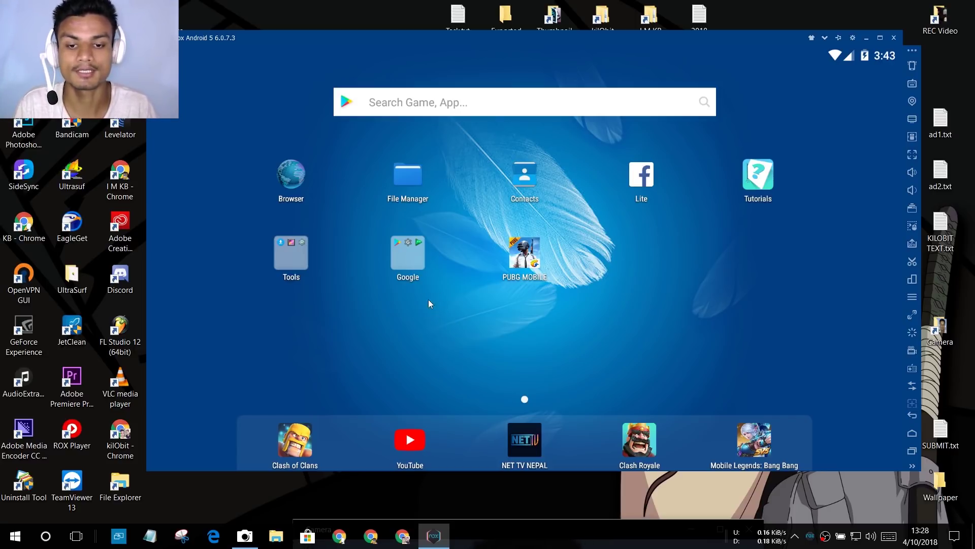
- Search the Play Store in the Google folder for "pubg" and open the PUBG MOBILE app page
left_click(406, 256)
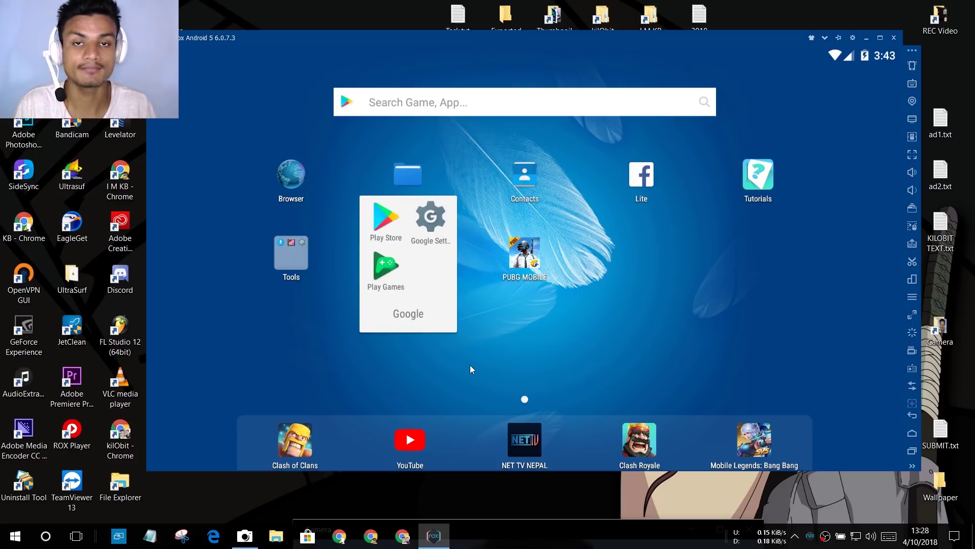
left_click(387, 224)
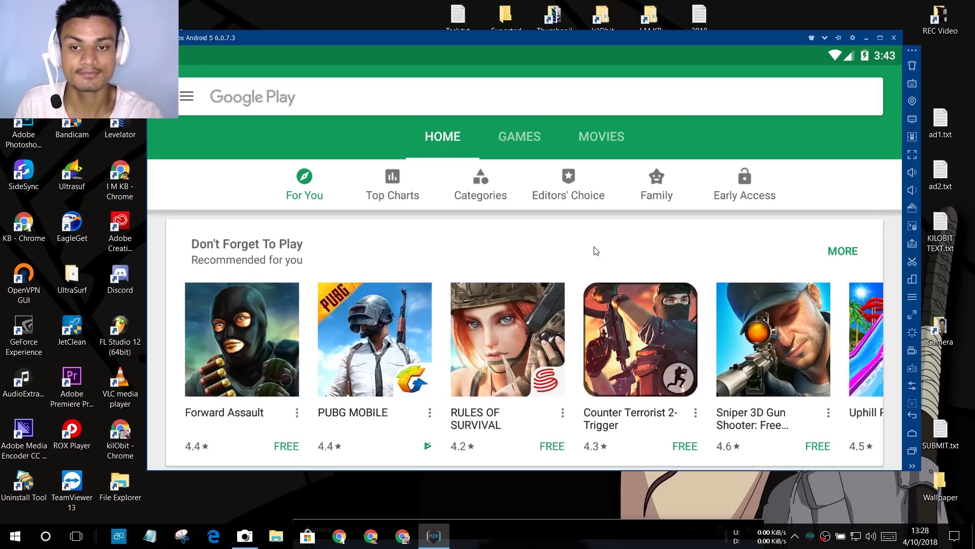
left_click(462, 97)
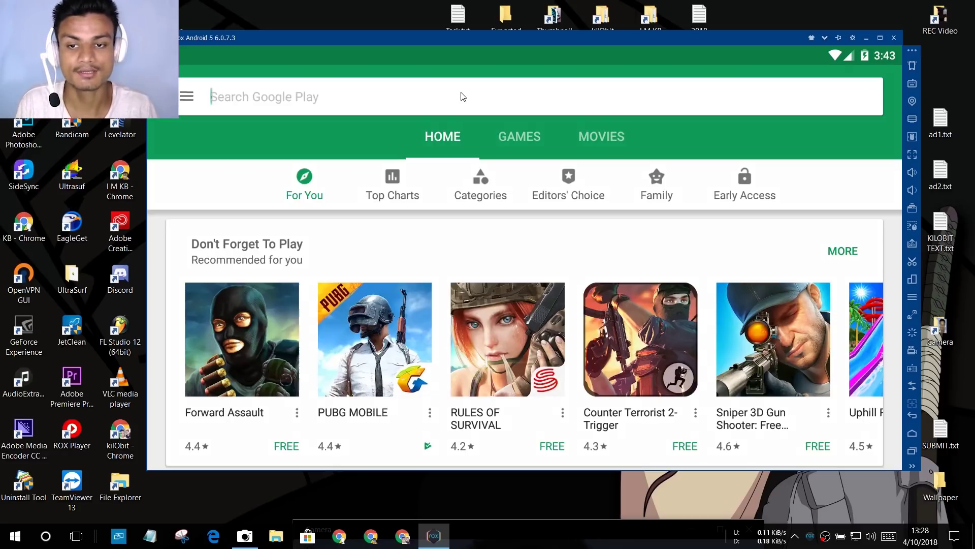
type("pu")
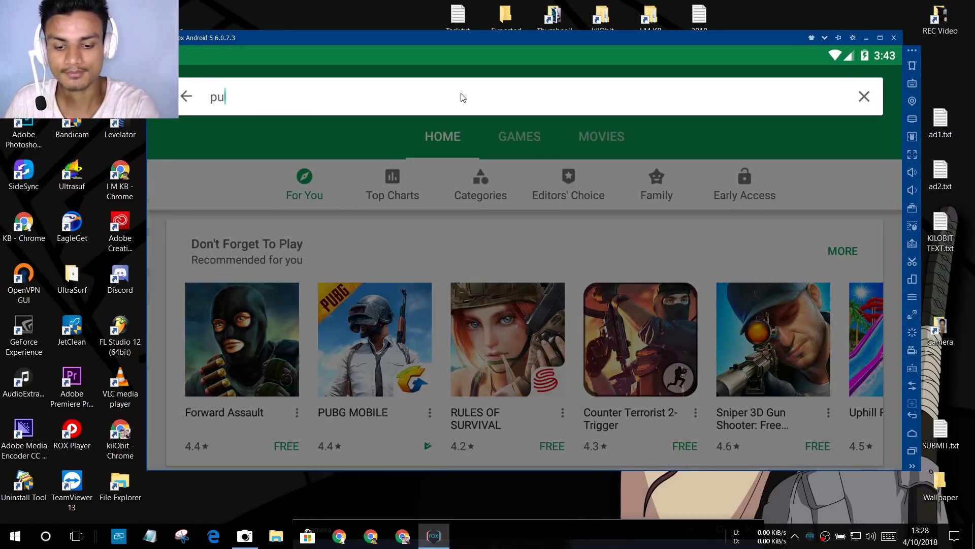
type("bg")
key("Return")
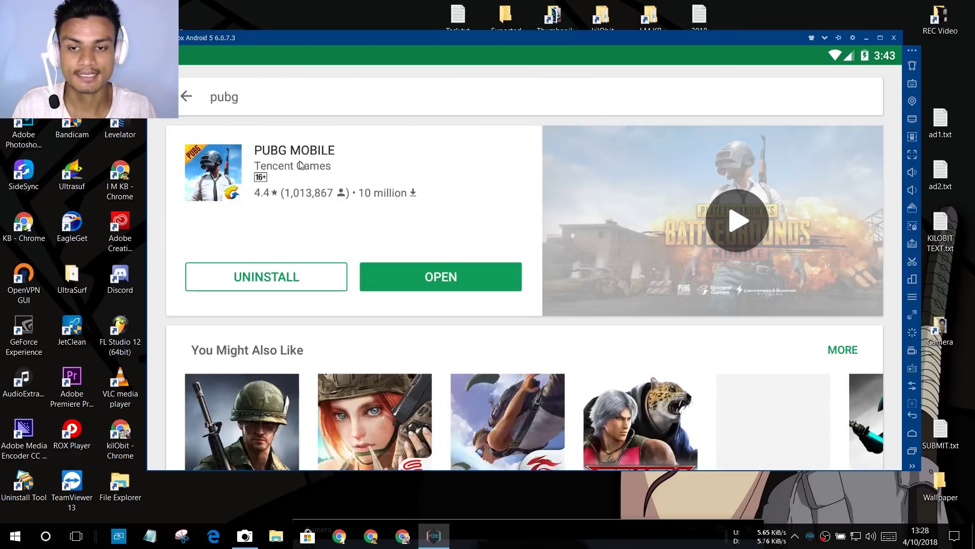
left_click(577, 237)
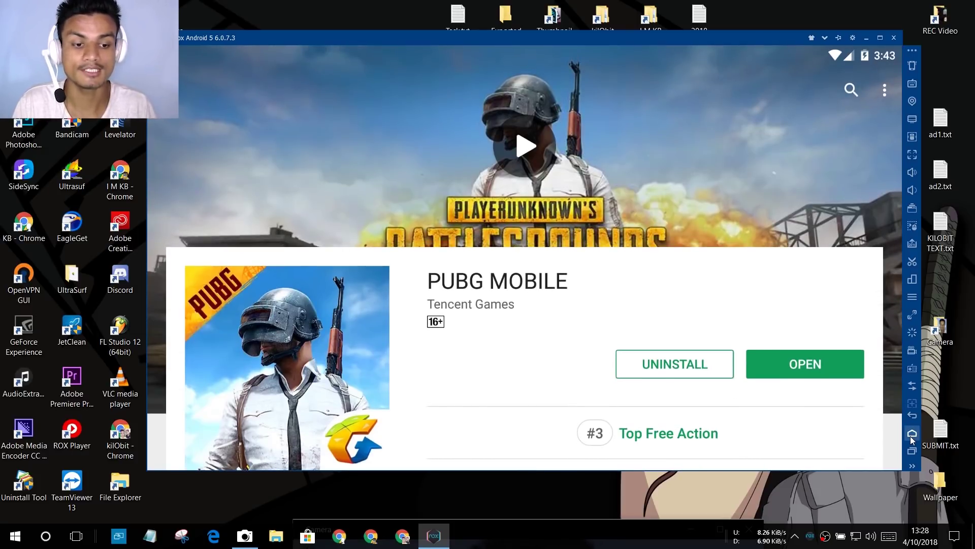
- Return to the emulator's home screen and launch PUBG MOBILE
key("Home")
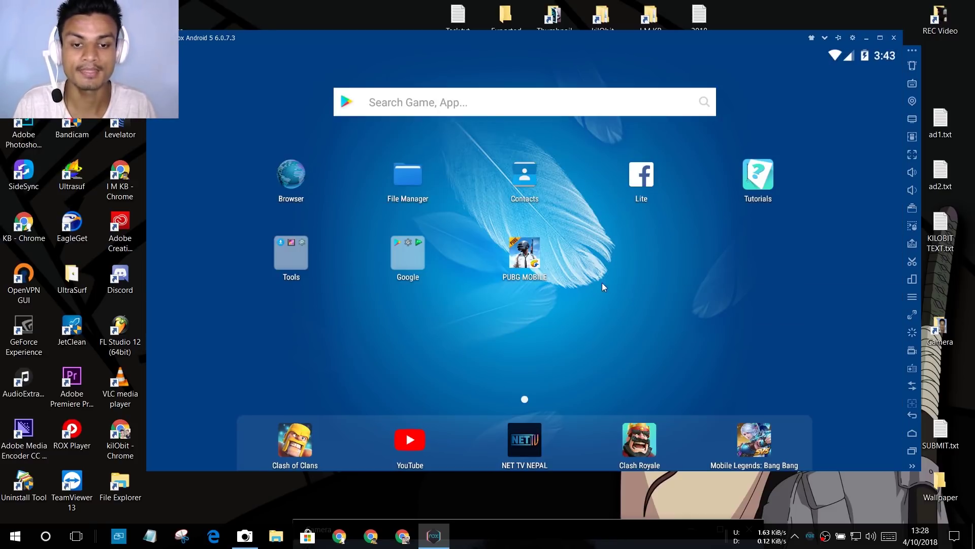
left_click(529, 260)
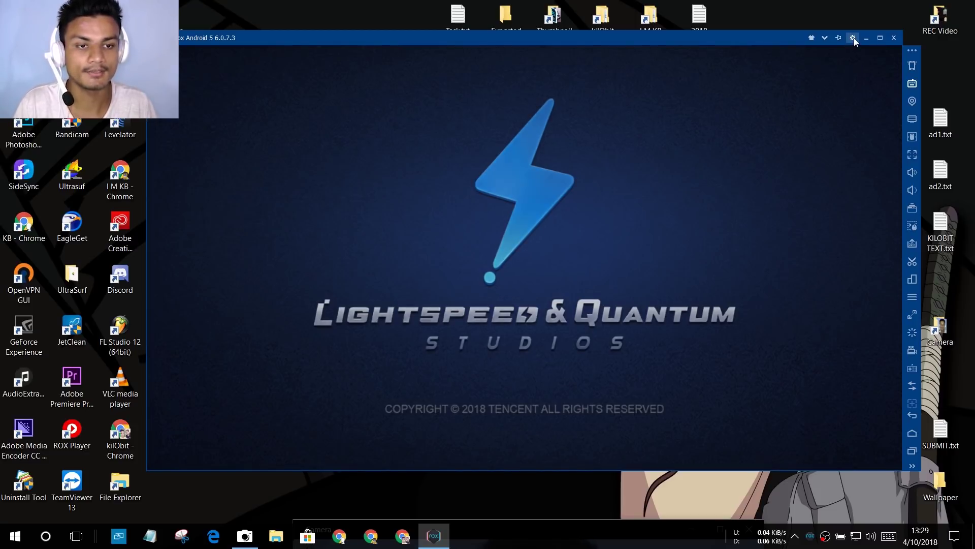
- Open the emulator's advanced system settings and highlight the CPU count under the Custom performance option
left_click(855, 38)
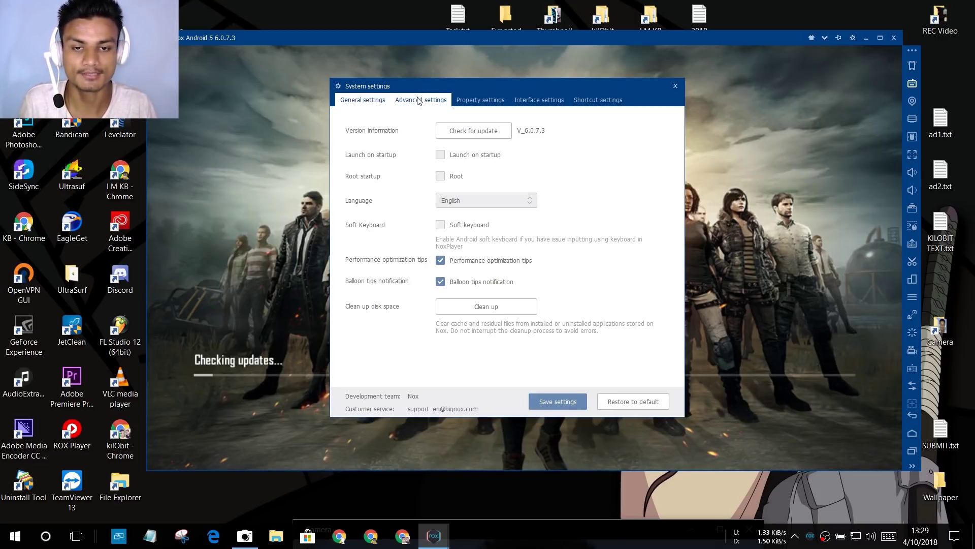
left_click(419, 101)
left_click(379, 101)
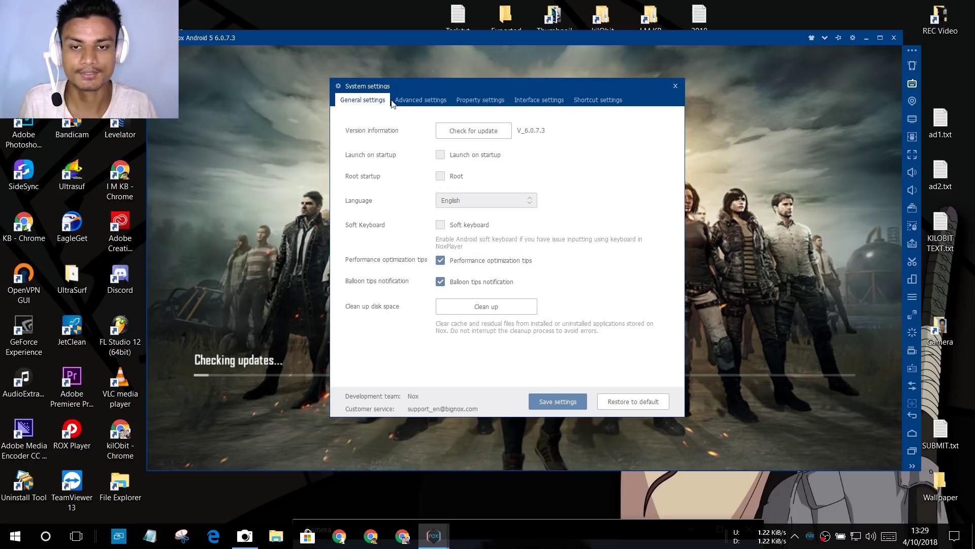
left_click(419, 101)
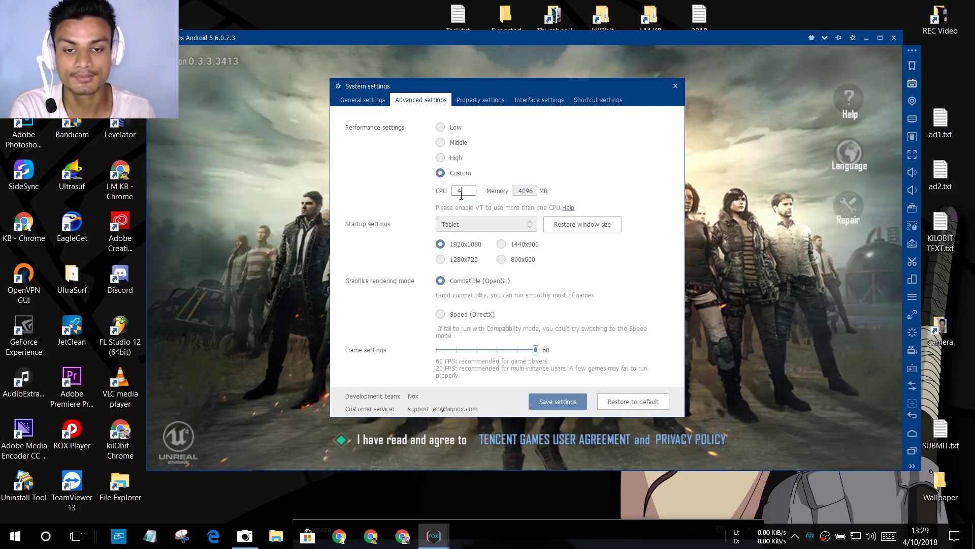
double_click(459, 191)
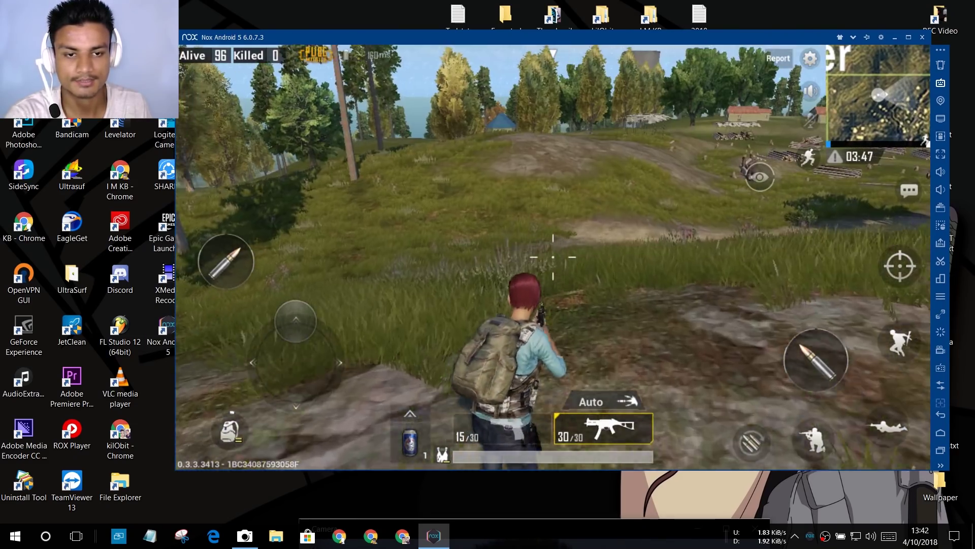
- Steer the character across the grass toward the open metal-roofed shed and release the mouse cursor
key("a")
key("w")
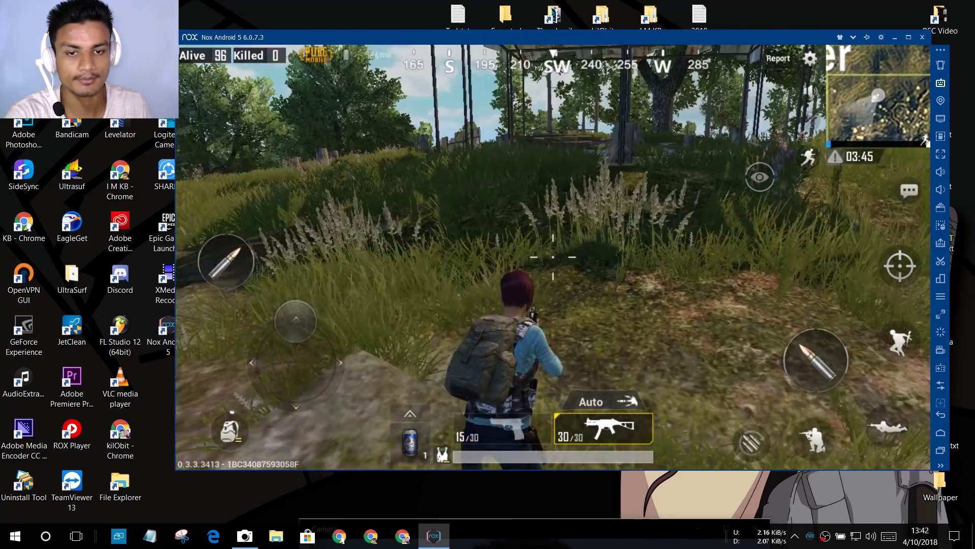
key("d")
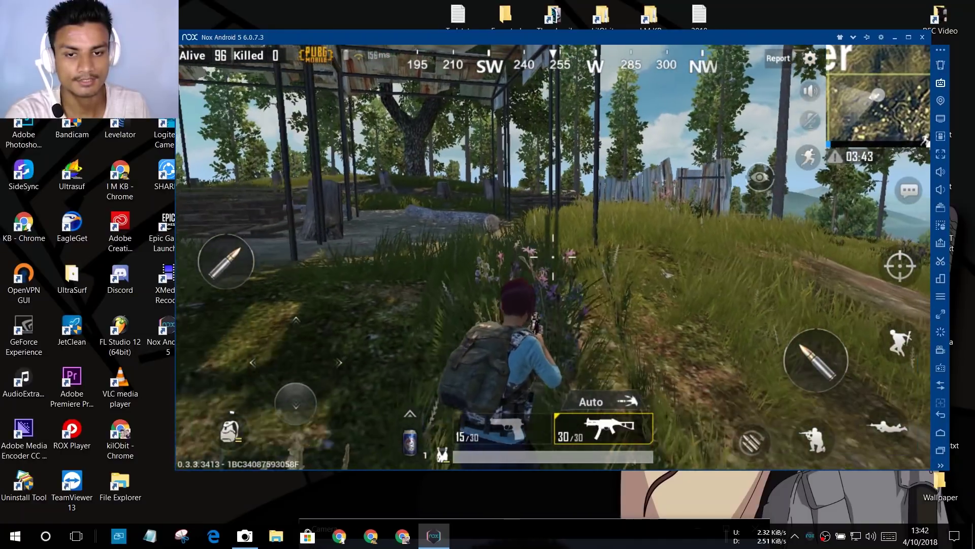
key("grave")
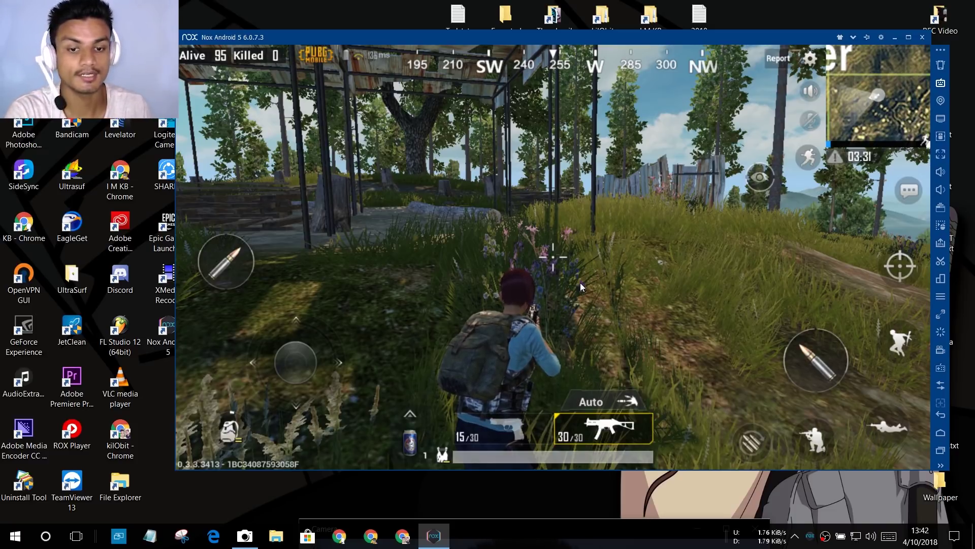
- Run the character toward the dirt path by the fence, fire the UMP9 and reload it
key("ctrl")
key("w")
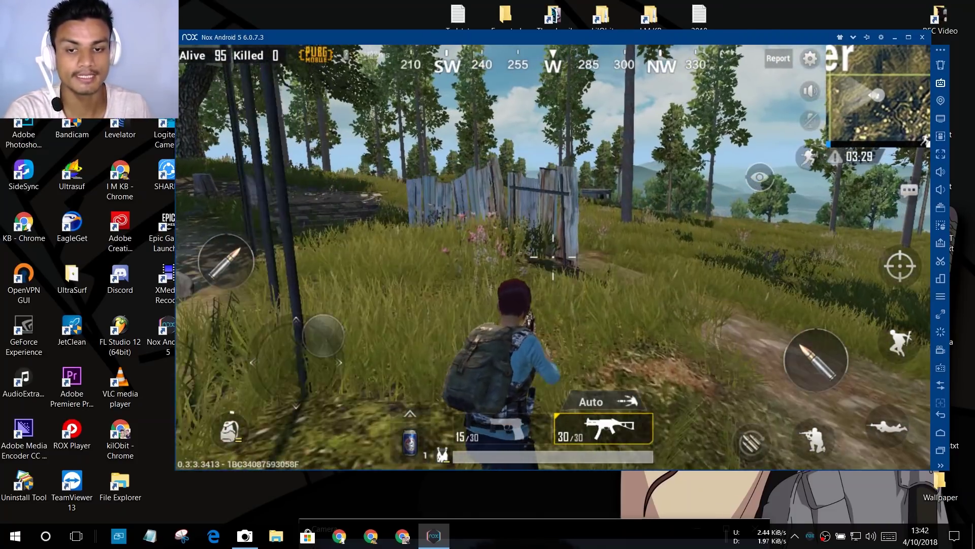
key("d")
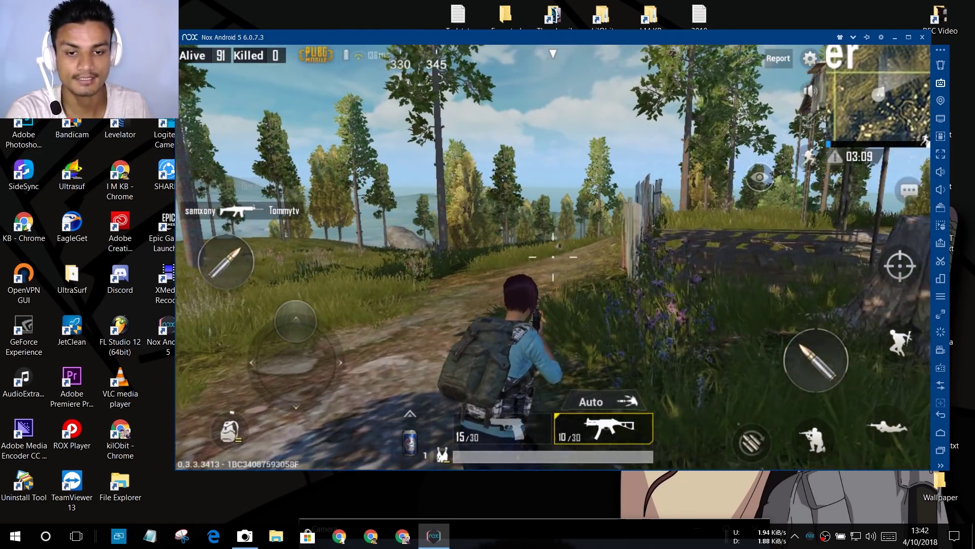
left_click(553, 257)
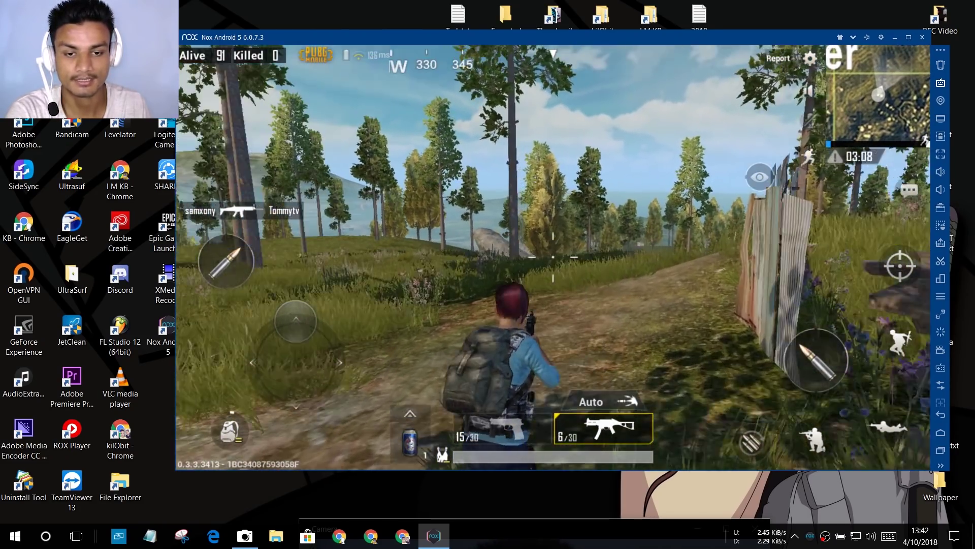
key("r")
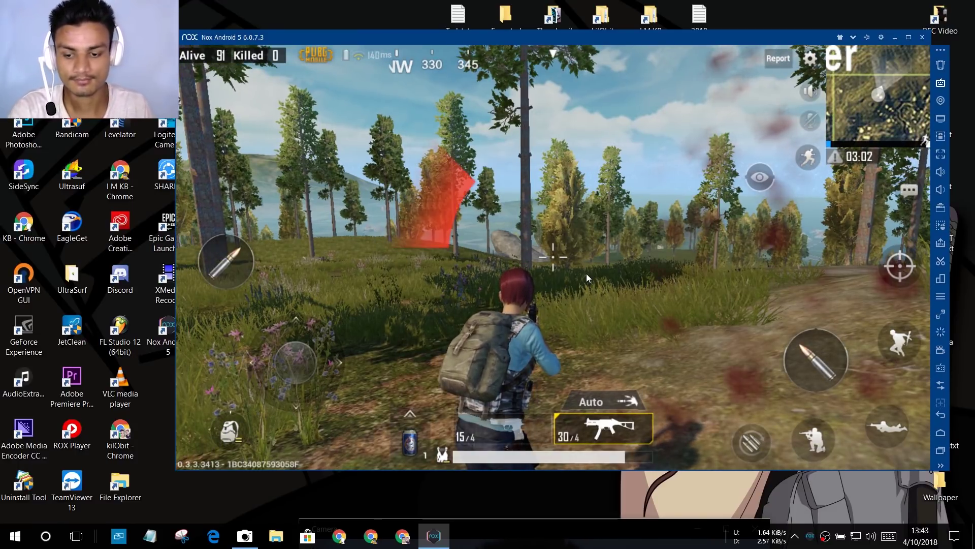
- Run the character around the corrugated metal fence and along the rocky path near the shed
key("ctrl")
key("w")
key("d")
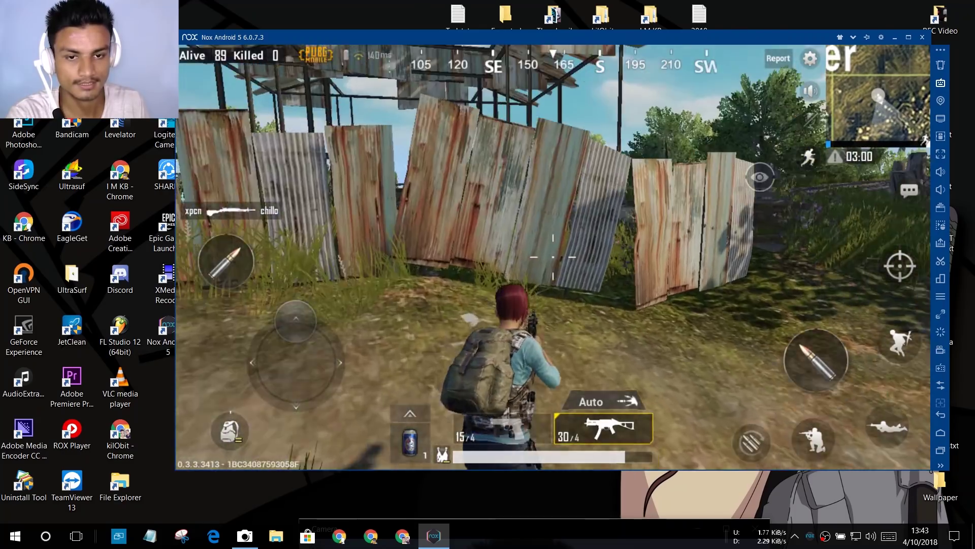
key("d")
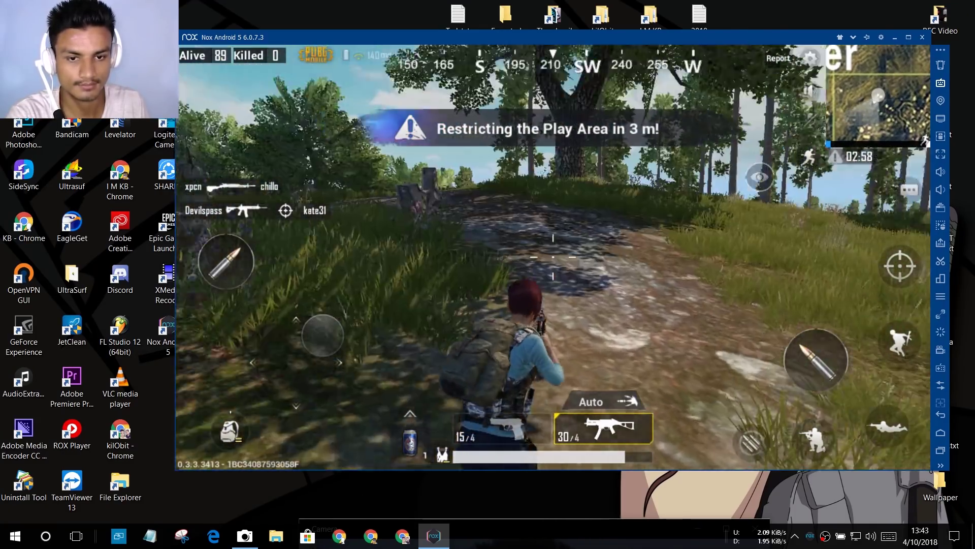
key("w")
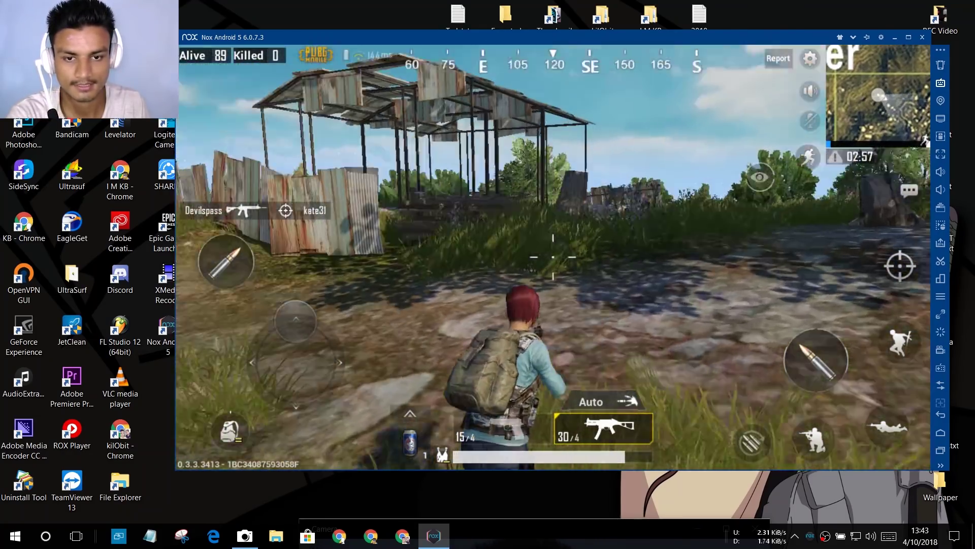
key("a")
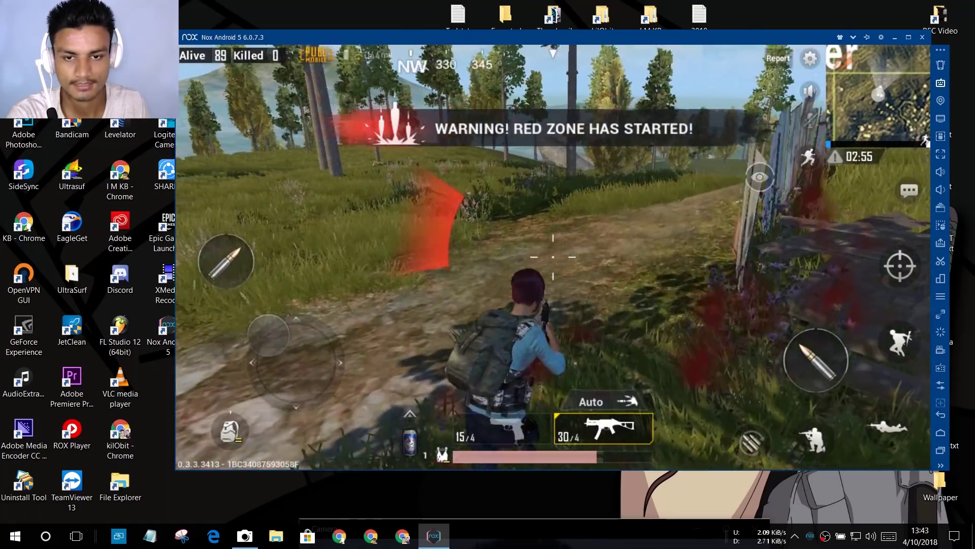
- Jump and run the character away from the fence into the open field toward the distant enemy
key("space")
key("d")
key("space")
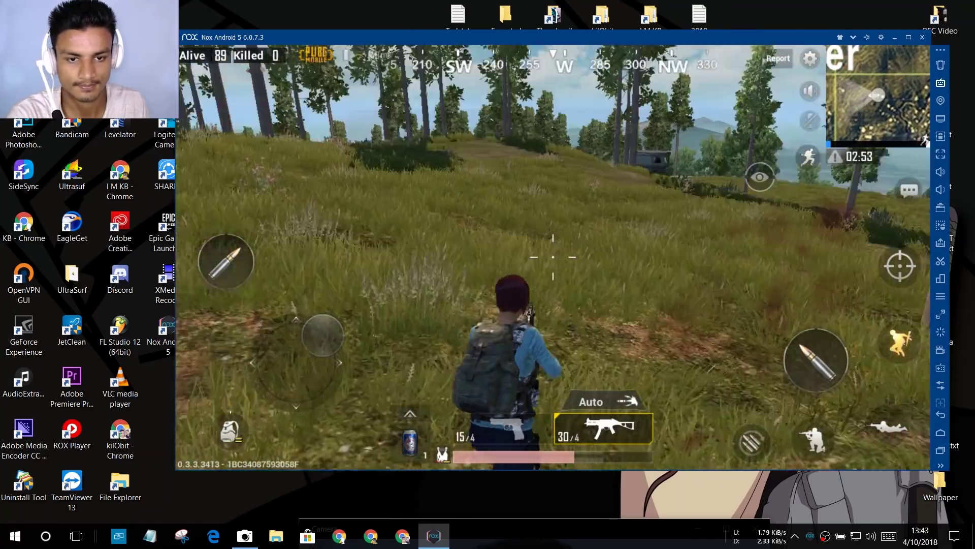
key("w")
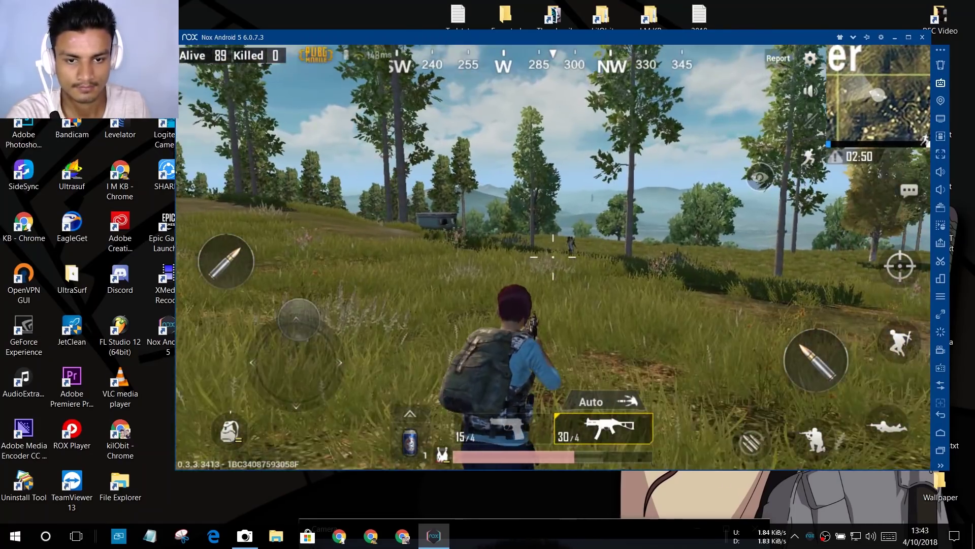
- Shoot the enemy in the field with the UMP9, reload the gun and advance
left_click(552, 257)
left_click(552, 257)
left_click(552, 257)
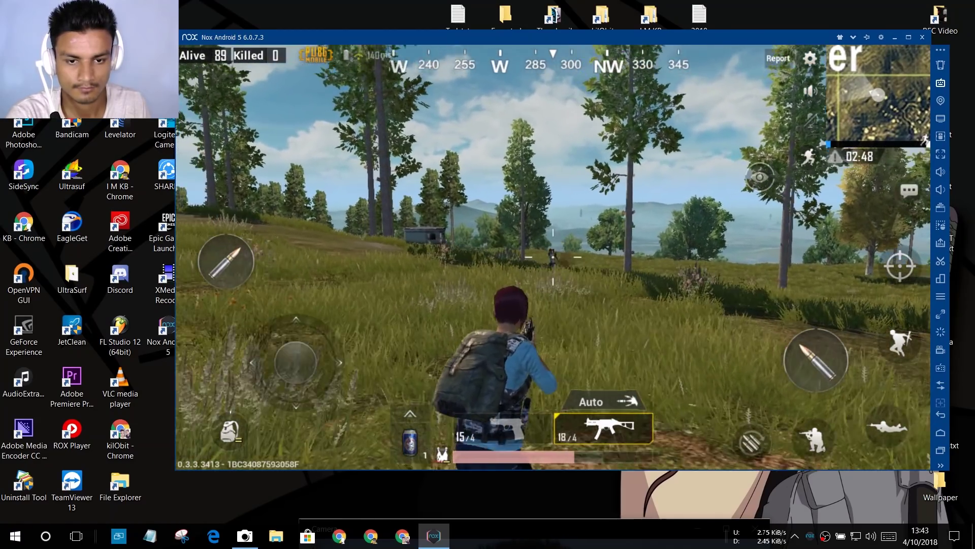
left_click(552, 257)
key("r")
key("w")
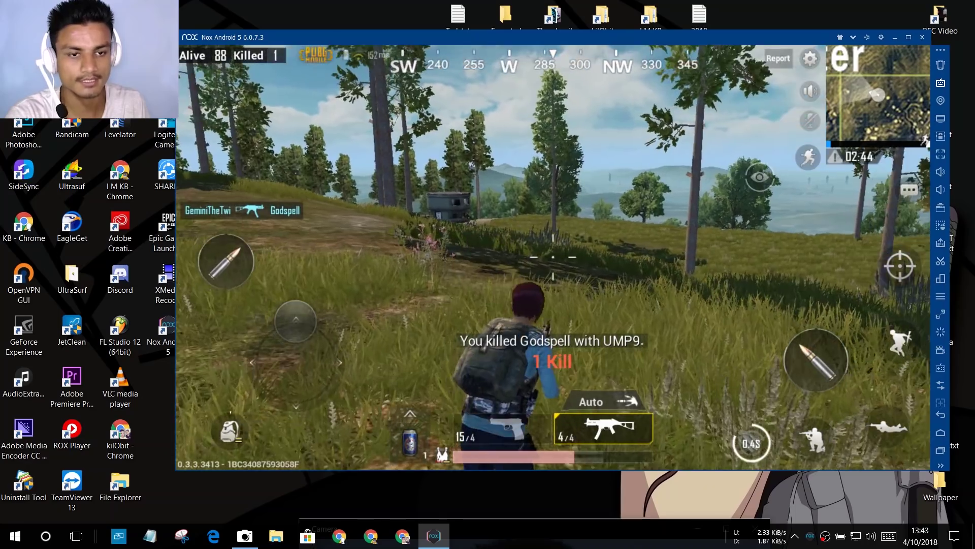
- Approach the defeated player's box and loot the M416, Energy Drink, Tact Stock and both stacks of 5.56mm ammo
key("d")
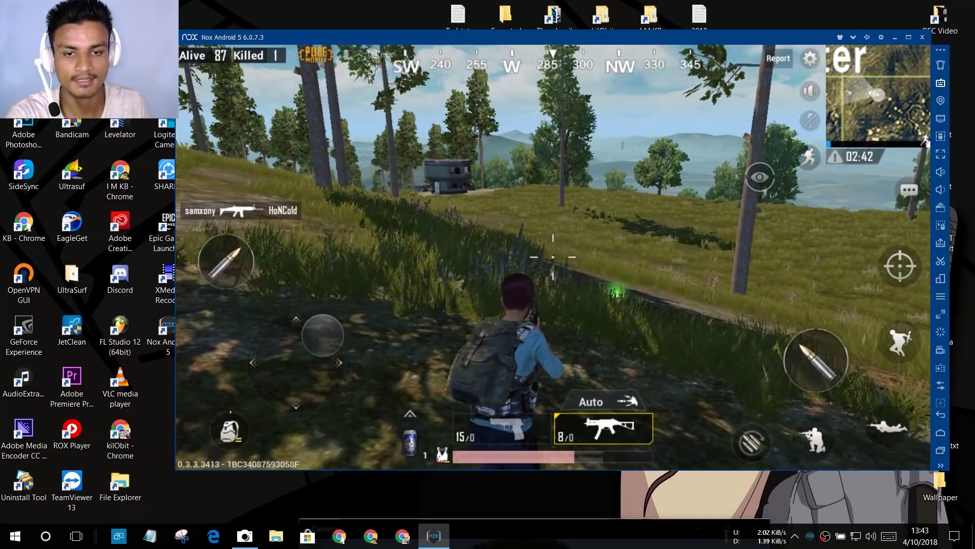
key("ctrl")
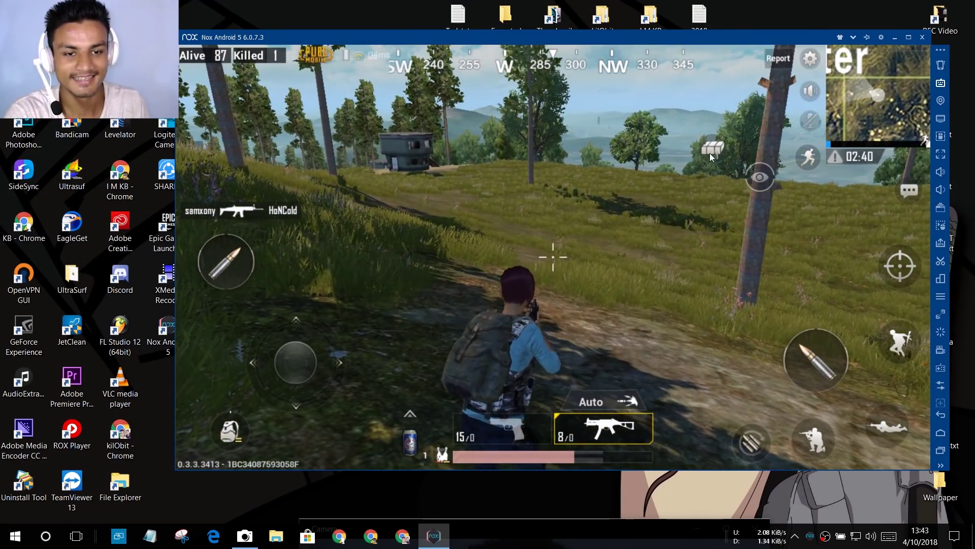
left_click(710, 154)
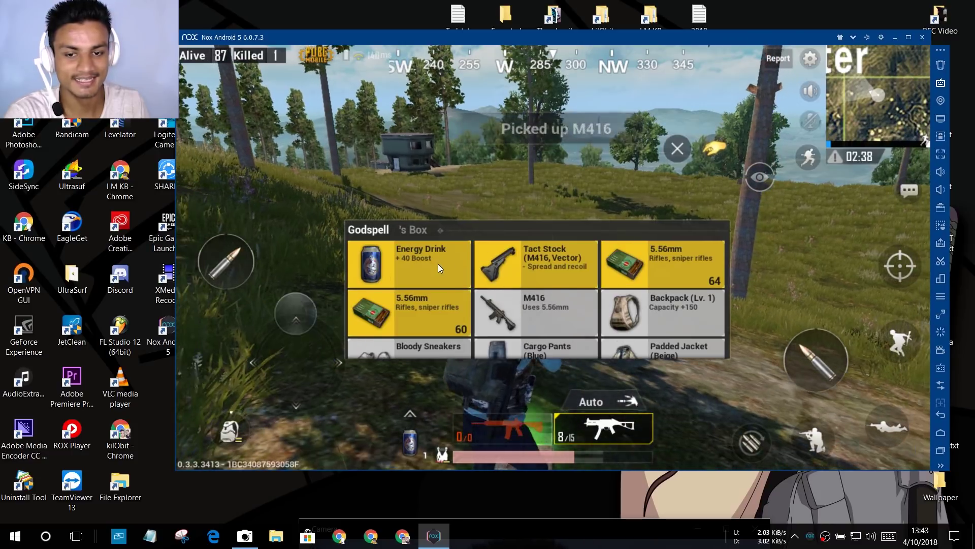
left_click(438, 264)
left_click(442, 258)
left_click(441, 258)
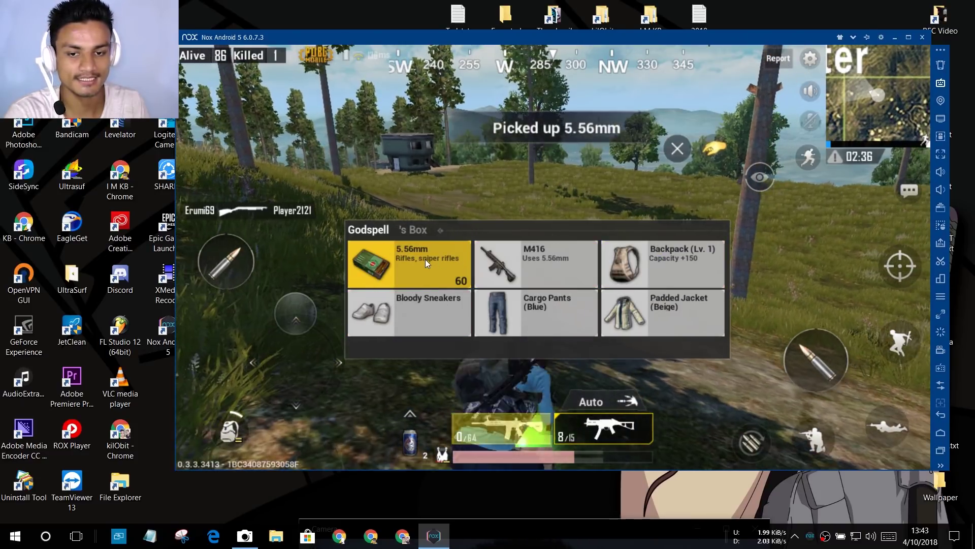
left_click(425, 259)
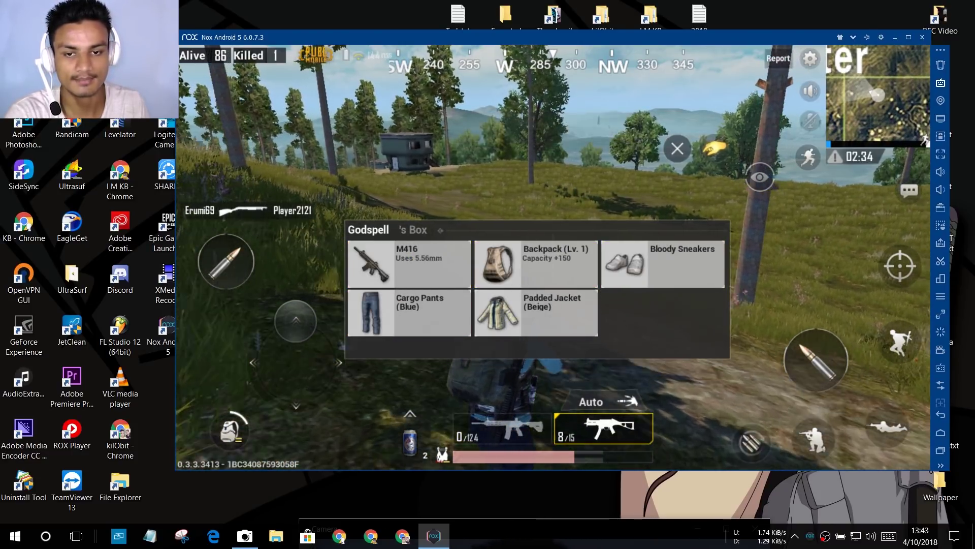
- Leave the loot box and run the character up the slope toward the pine trees
key("w")
key("w")
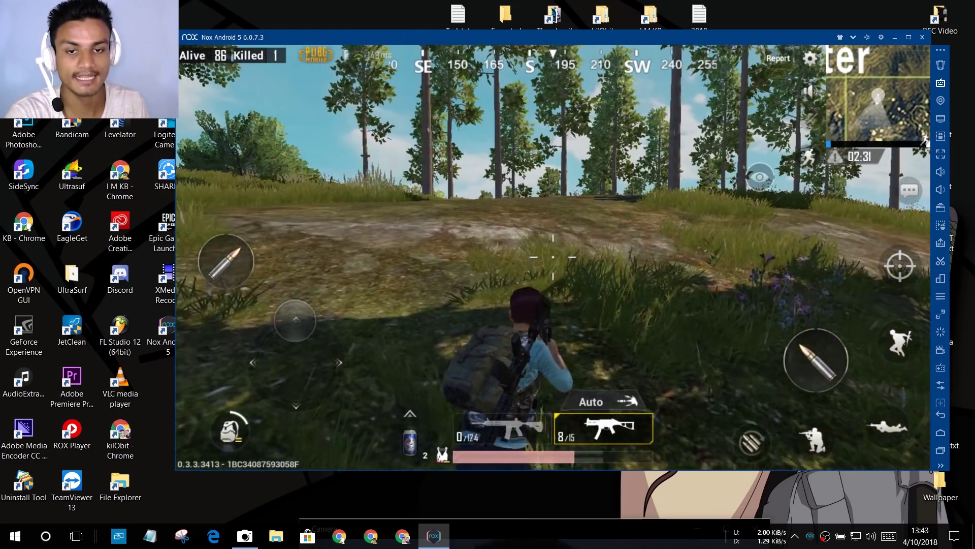
key("w")
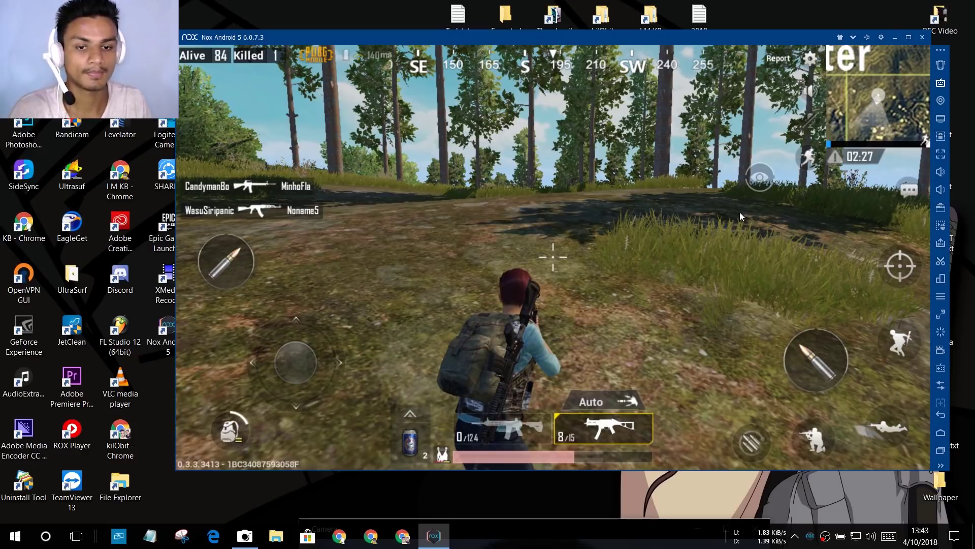
- In the keyboard control editor, replace the WASD direction control with a new one centred on the movement joystick
left_click(941, 82)
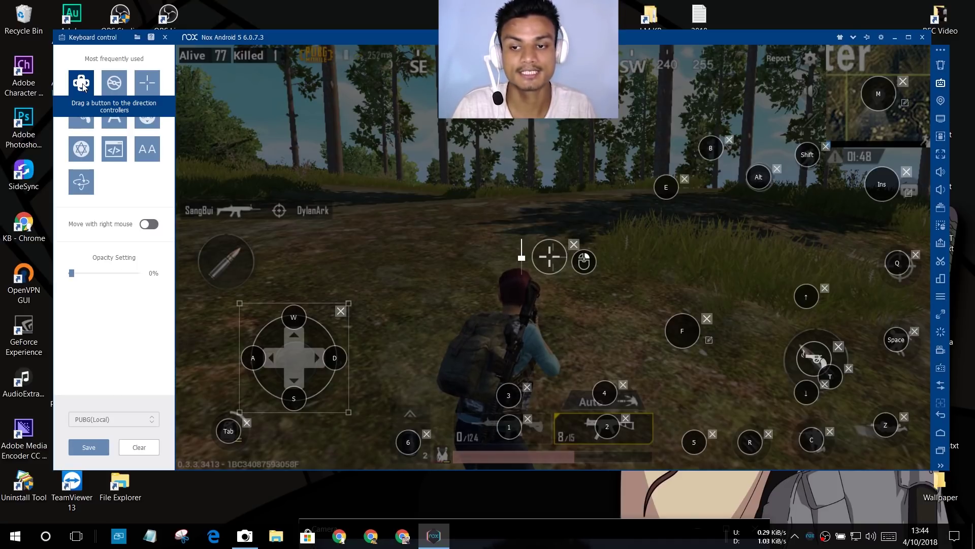
left_click_drag(82, 86, 345, 310)
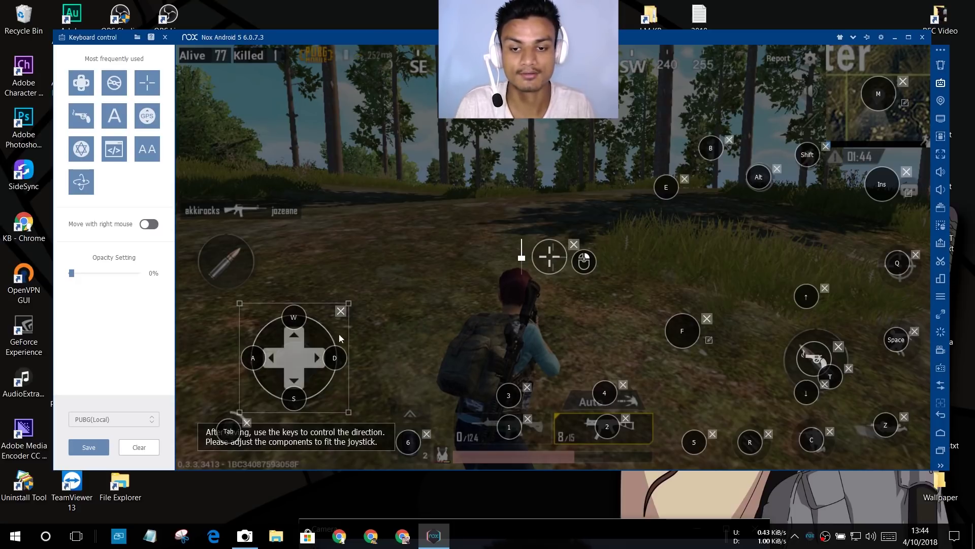
left_click(341, 311)
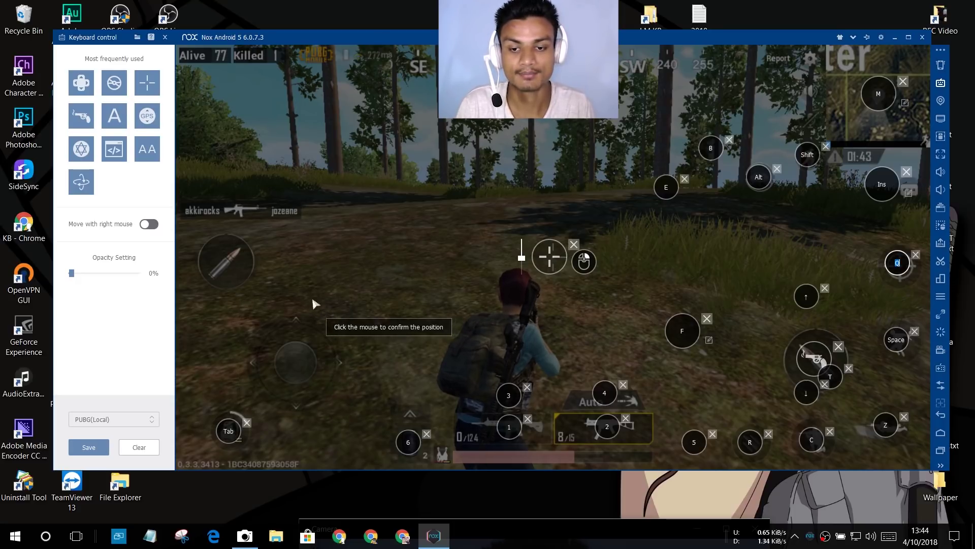
left_click_drag(80, 85, 126, 127)
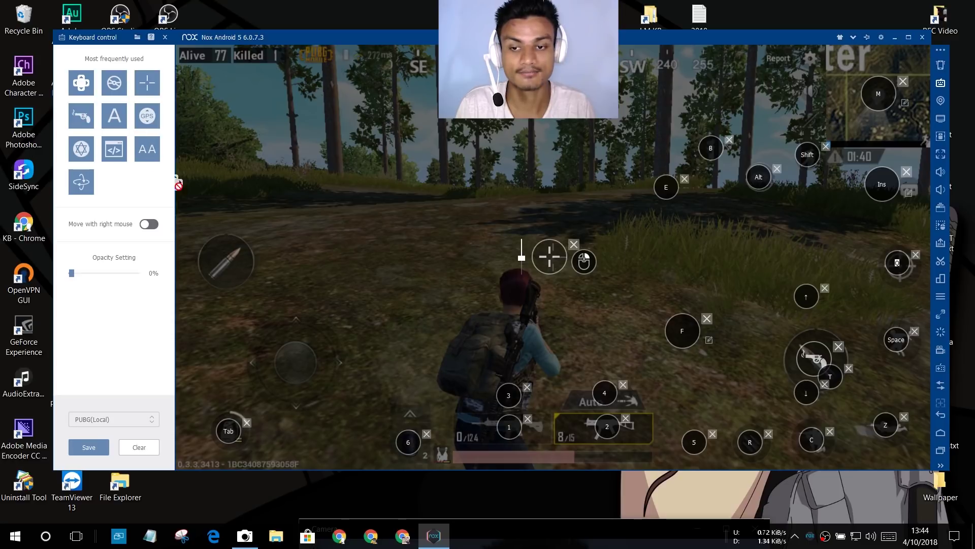
left_click_drag(177, 184, 296, 358)
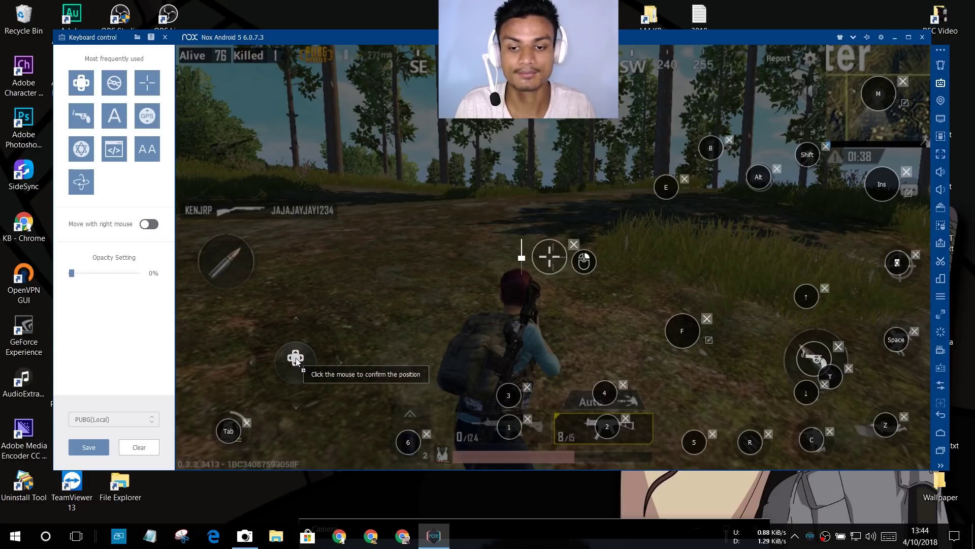
left_click(296, 357)
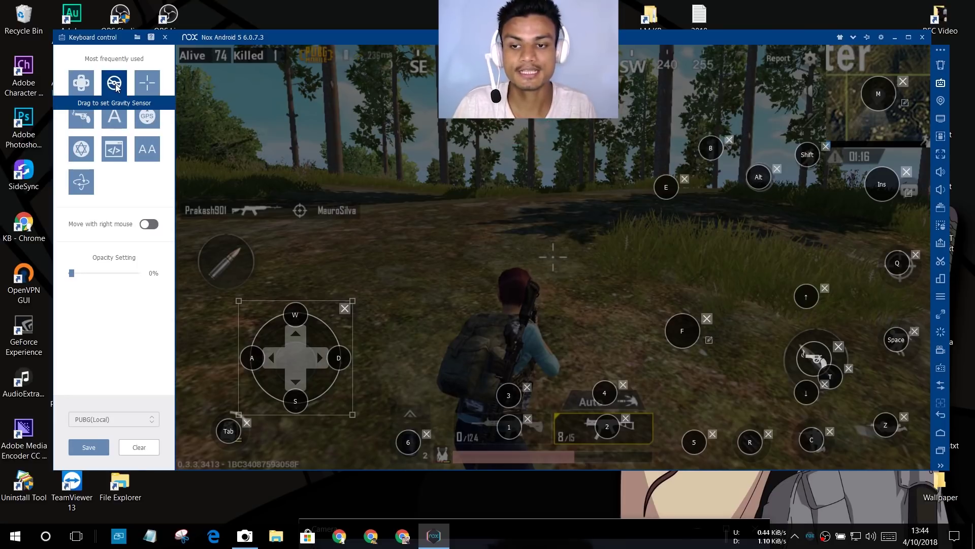
- Change the Space key control on the jump button to X, remove it and close the keyboard control editor
left_click(80, 116)
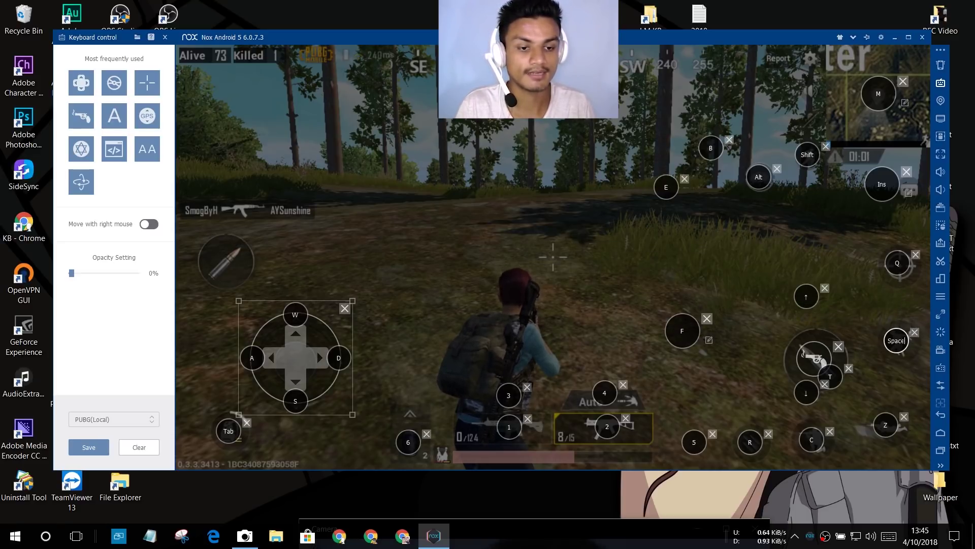
mouse_move(895, 341)
left_mouse_down()
mouse_move(882, 340)
mouse_move(892, 339)
left_mouse_up()
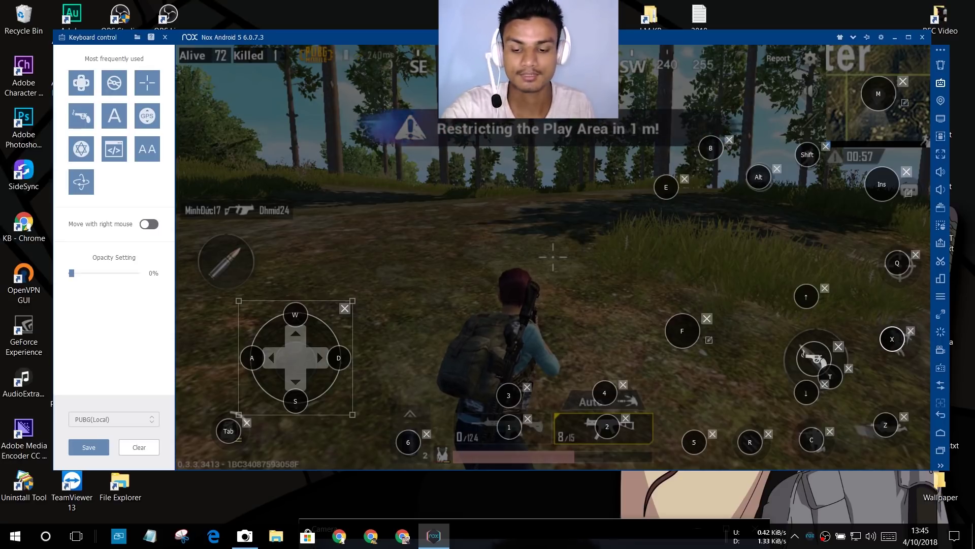
left_click(911, 332)
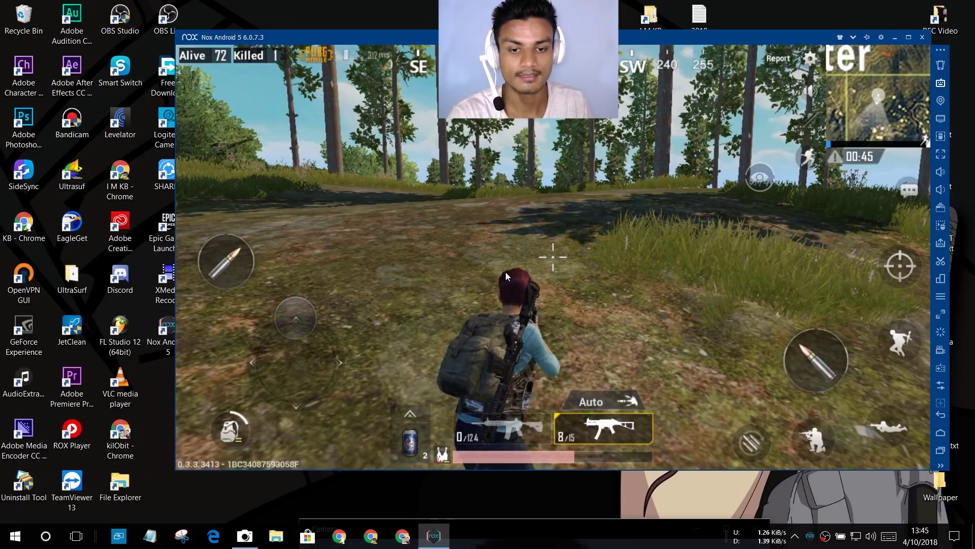
- Test the new direction control by moving the character sideways and forward up the slope
key("d")
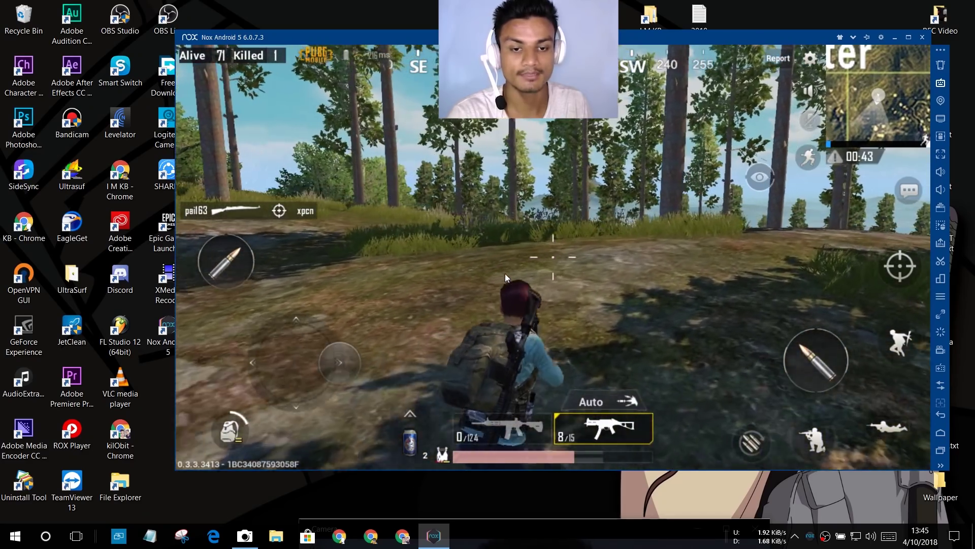
key("w")
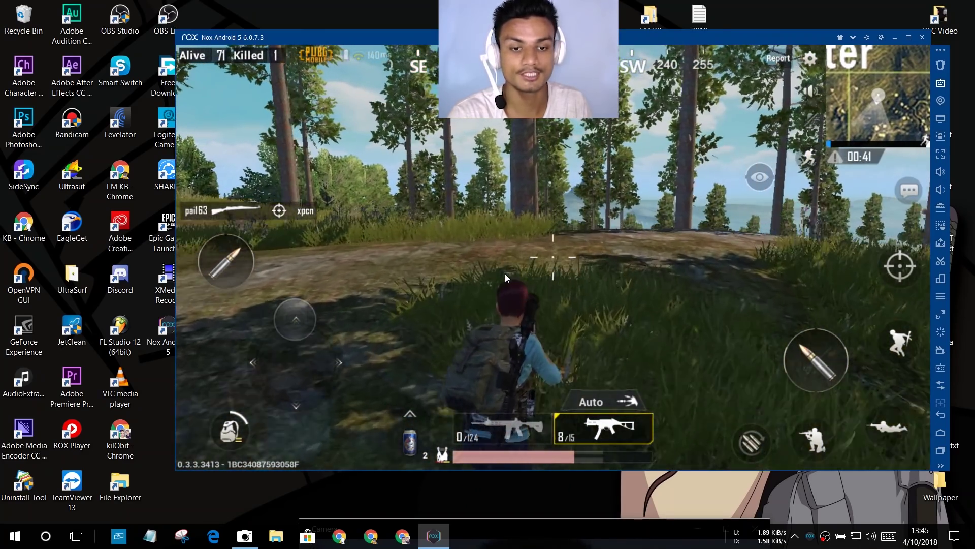
key("w")
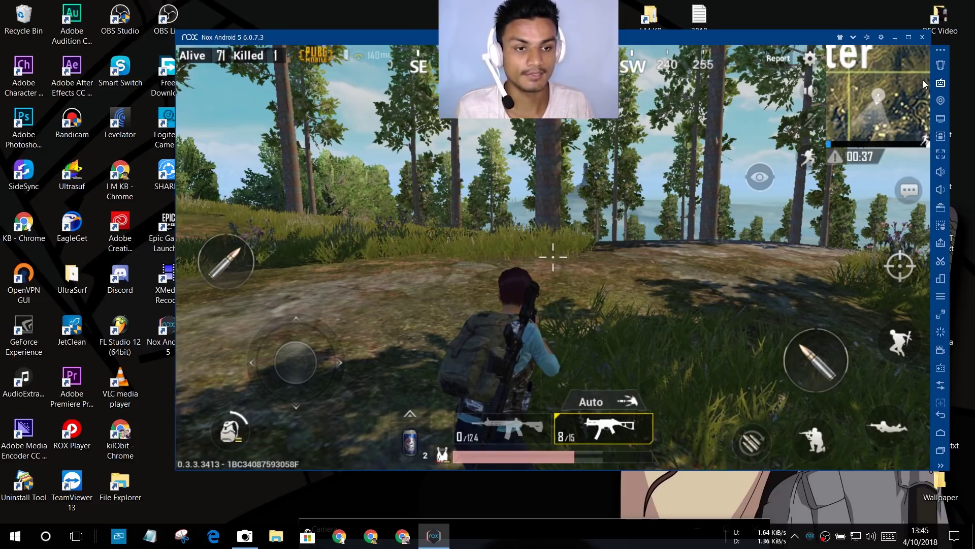
- In the keyboard control editor, add a Space key control on the game's jump button
left_click(941, 83)
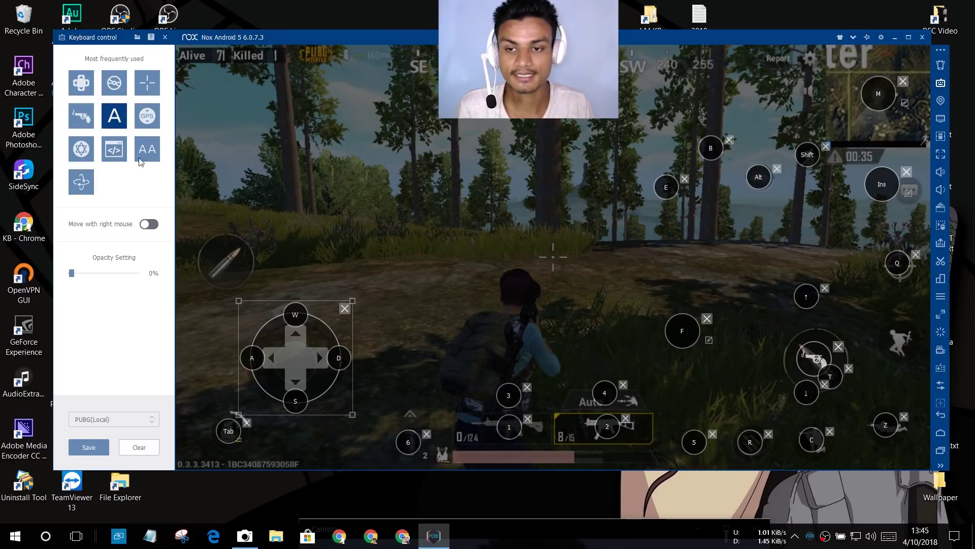
left_click(898, 346)
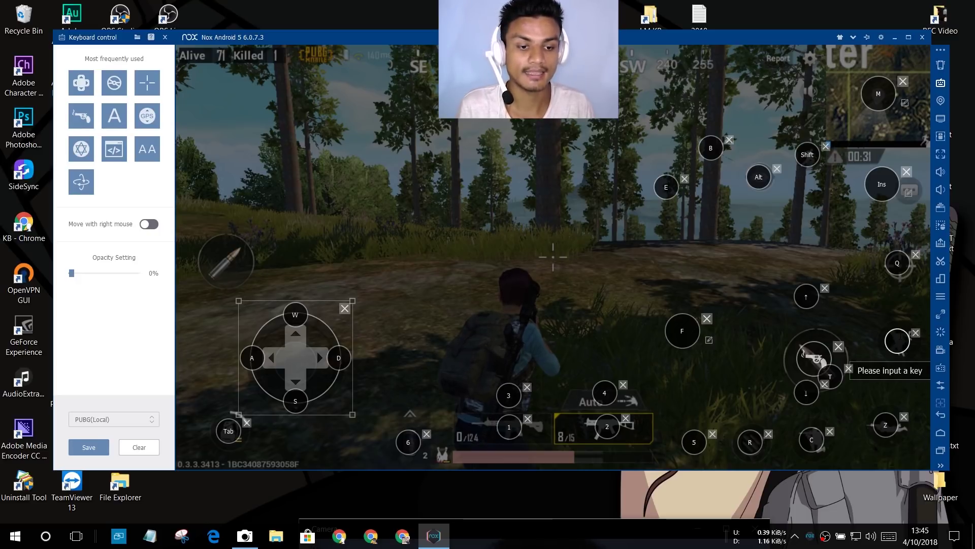
key("space")
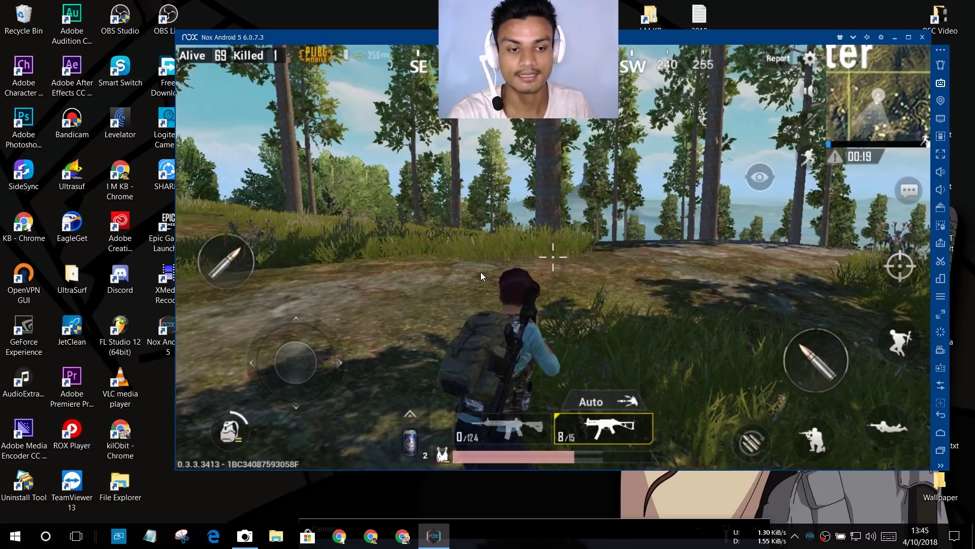
- Run the character forward to the pine trees and strafe both ways across the shaded rock
key("w")
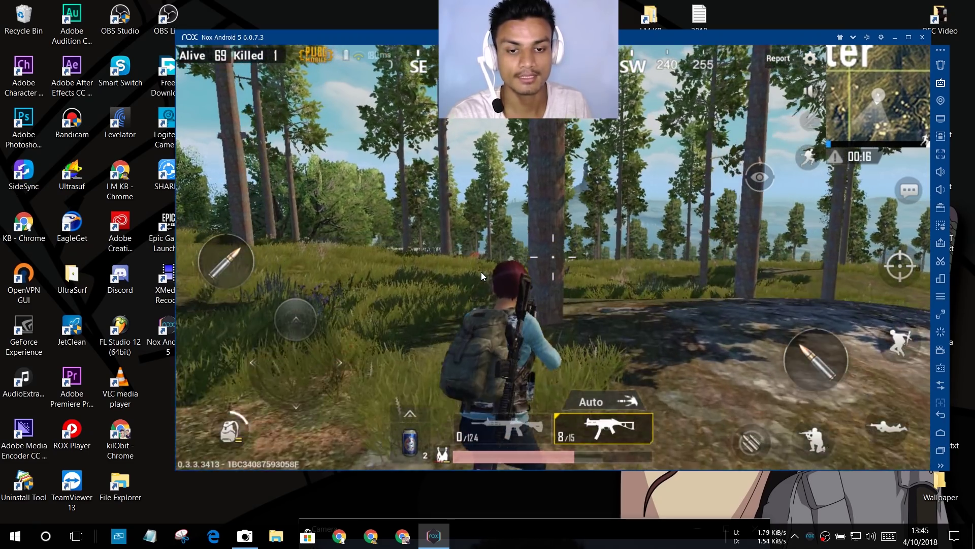
key("d")
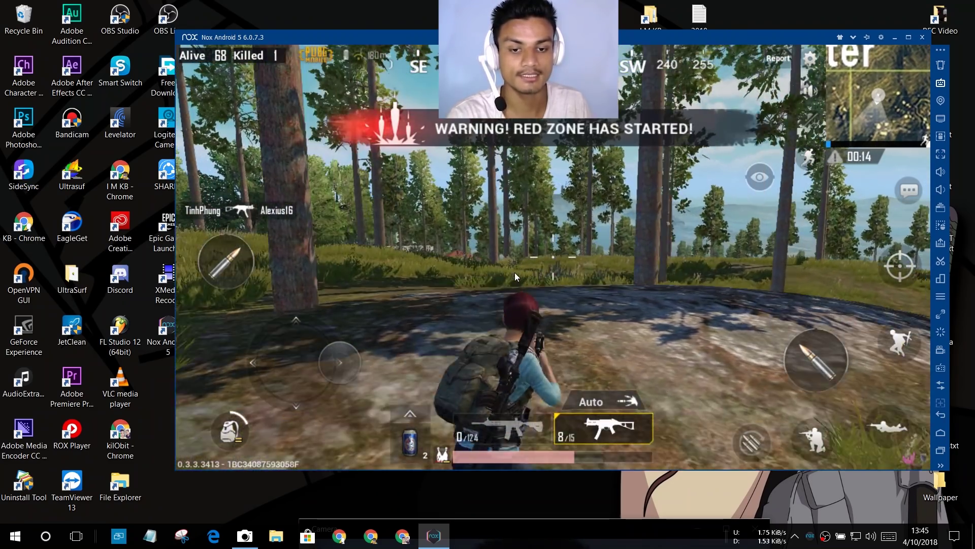
key("w")
key("w")
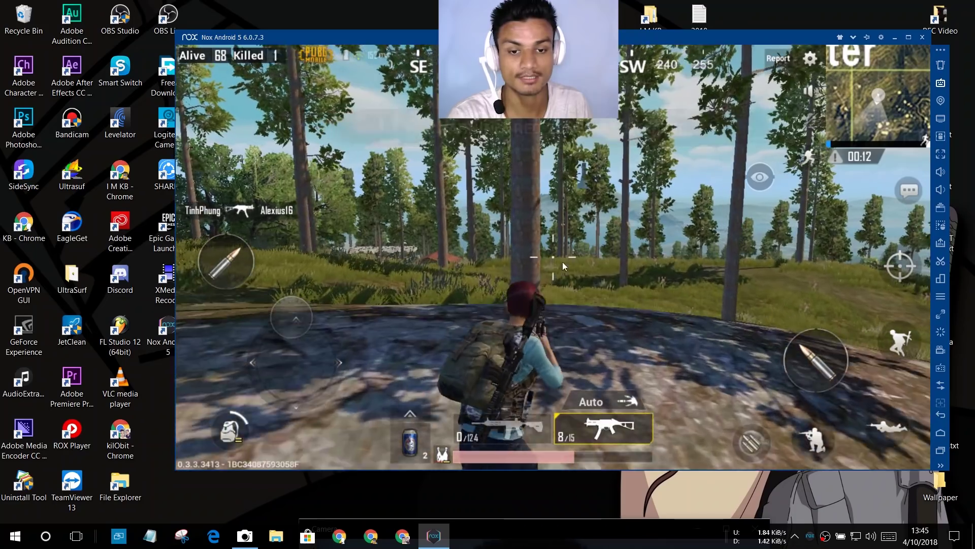
key("a")
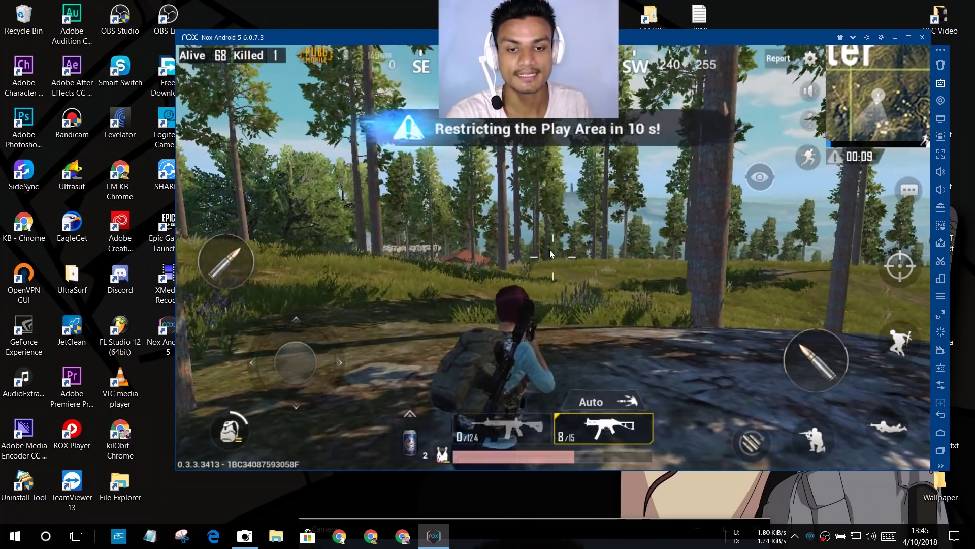
- Turn the character around to face northwest and run forward toward the open grassy hill
left_click_drag(550, 249, 490, 249)
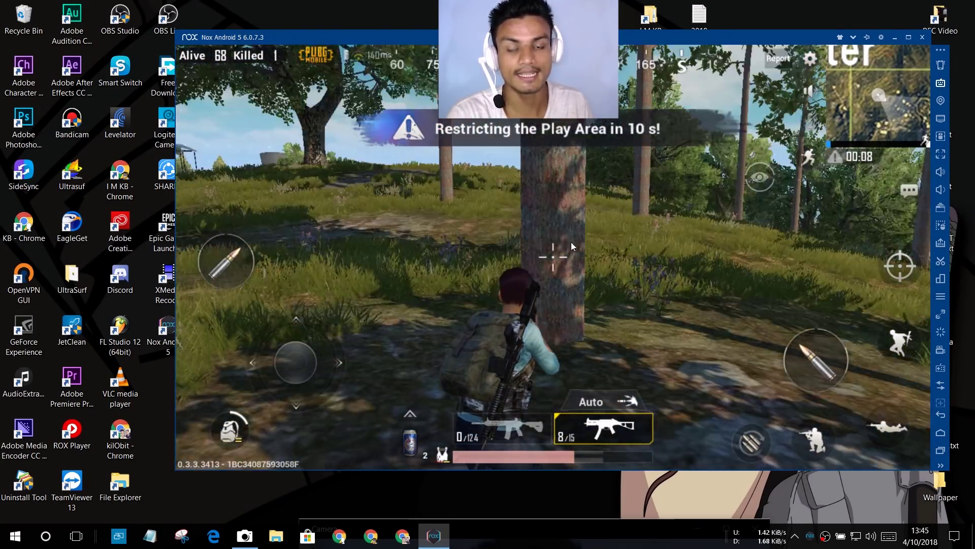
left_click_drag(571, 241, 516, 239)
key("w")
left_click_drag(619, 242, 533, 252)
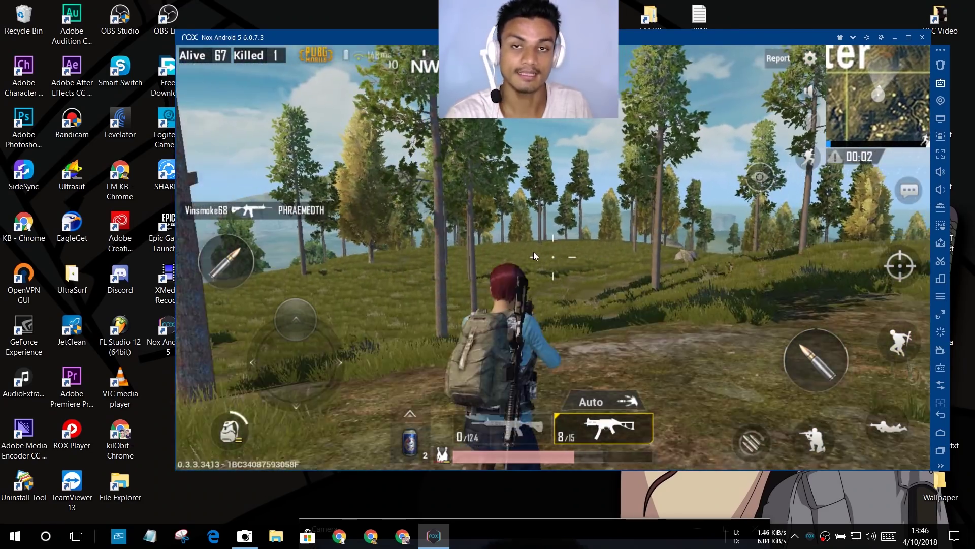